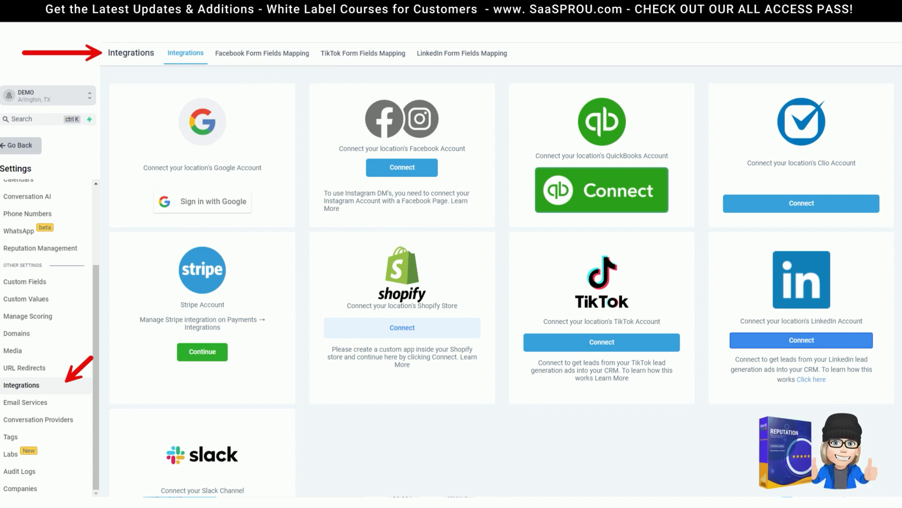
Step: Open the Reputation Management settings and review the Reviews AI, review link, request behavior and SMS review request sections
{"action": "left_click", "coordinate": [40, 248]}
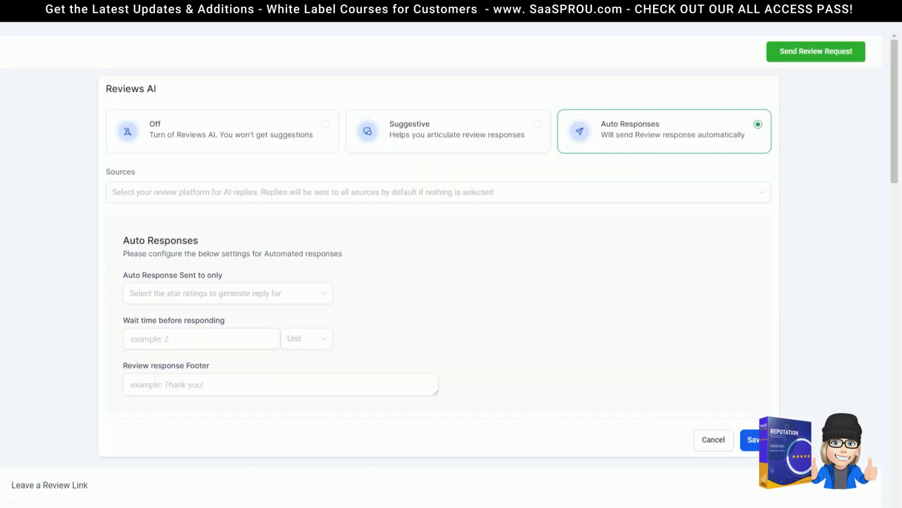
{"action": "scroll", "coordinate": [127, 188], "scroll_direction": "down", "scroll_amount": 6}
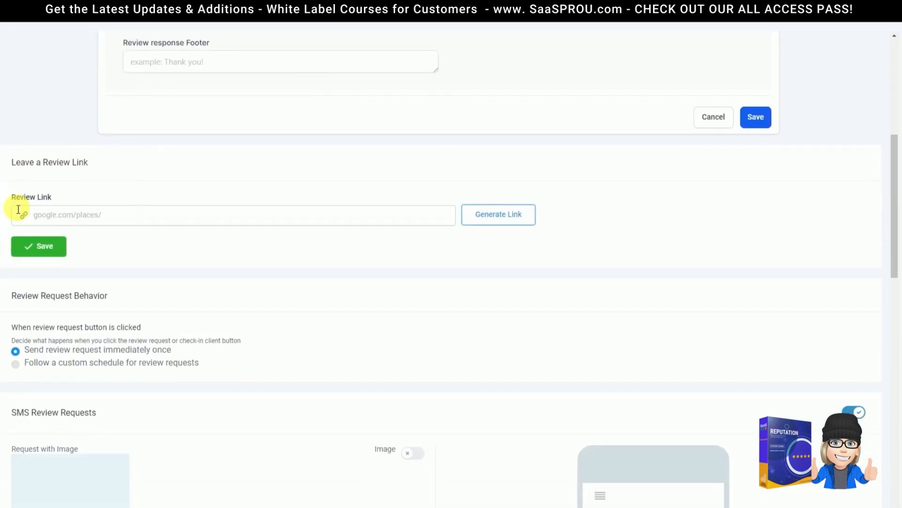
{"action": "scroll", "coordinate": [483, 232], "scroll_direction": "down", "scroll_amount": 6}
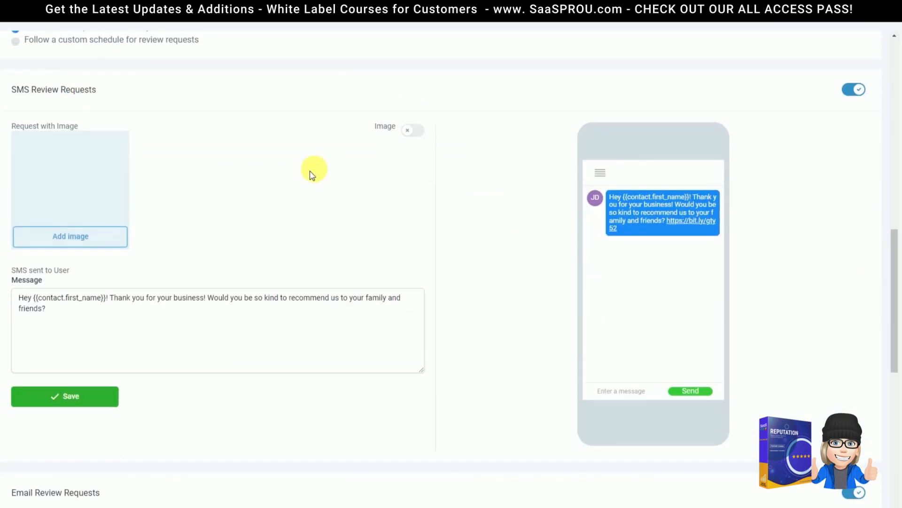
{"action": "scroll", "coordinate": [306, 197], "scroll_direction": "down", "scroll_amount": 7}
{"action": "scroll", "coordinate": [423, 345], "scroll_direction": "down", "scroll_amount": 2}
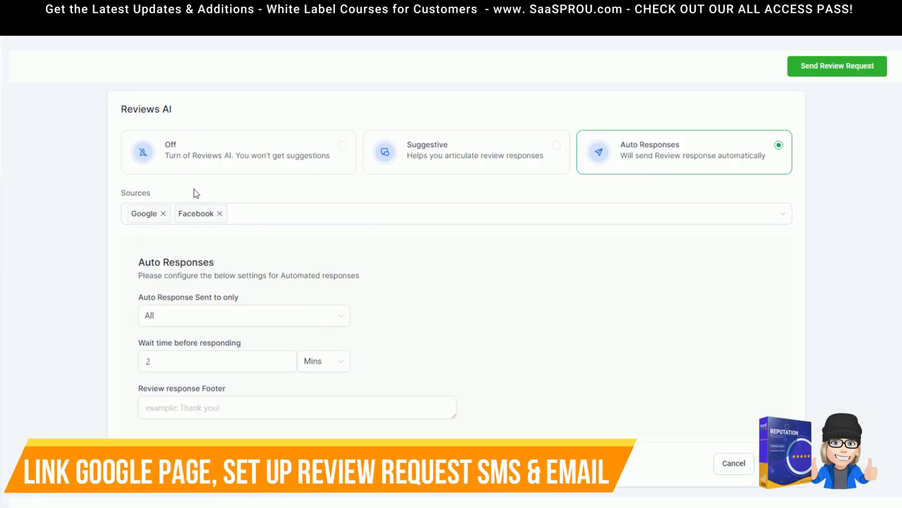
Step: Select the existing link in the Leave a Review Link section and generate the Google review link
{"action": "scroll", "coordinate": [427, 316], "scroll_direction": "down", "scroll_amount": 3}
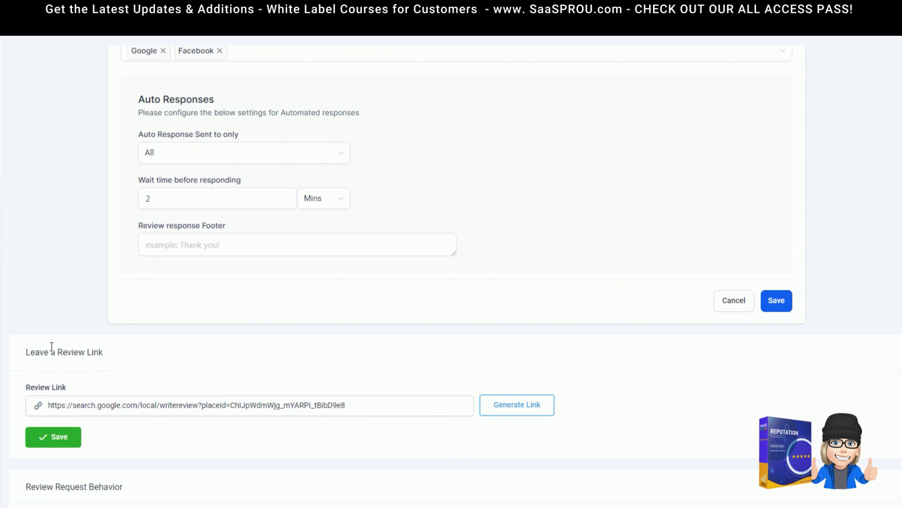
{"action": "scroll", "coordinate": [46, 347], "scroll_direction": "down", "scroll_amount": 2}
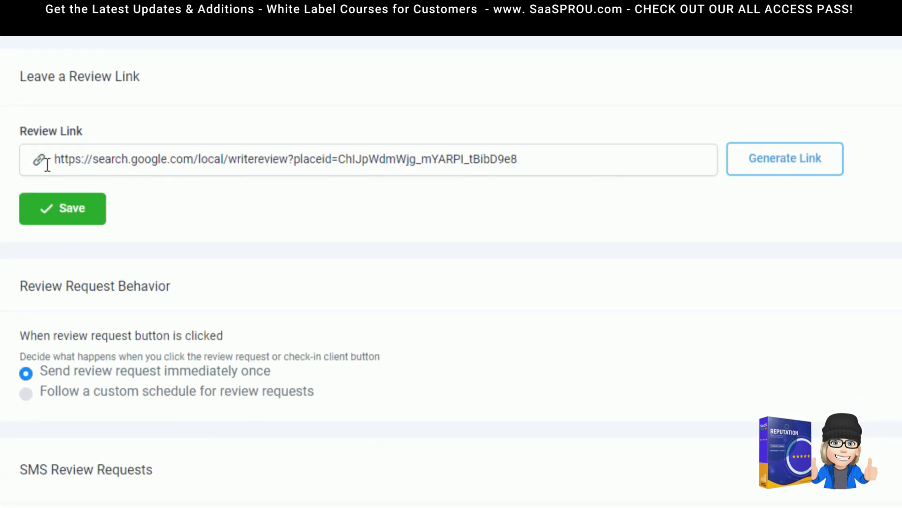
{"action": "left_click_drag", "start_coordinate": [52, 160], "coordinate": [564, 196]}
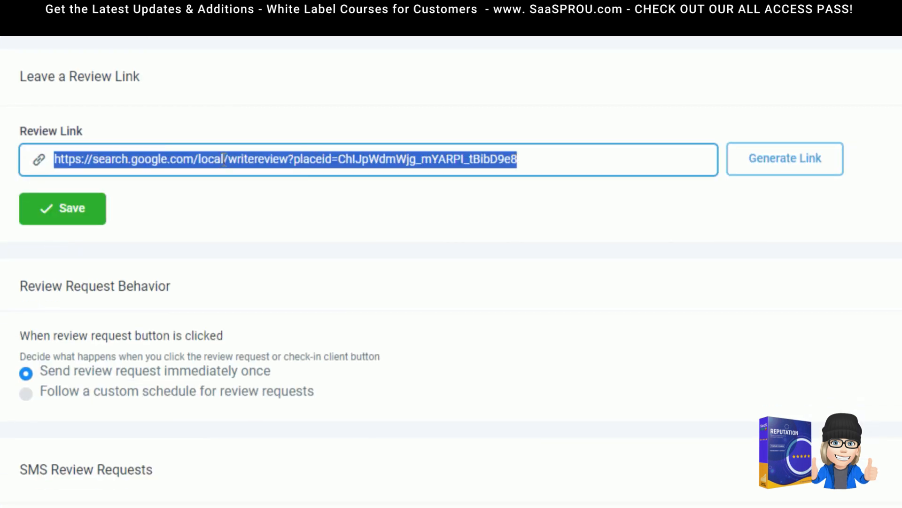
{"action": "left_click", "coordinate": [796, 171]}
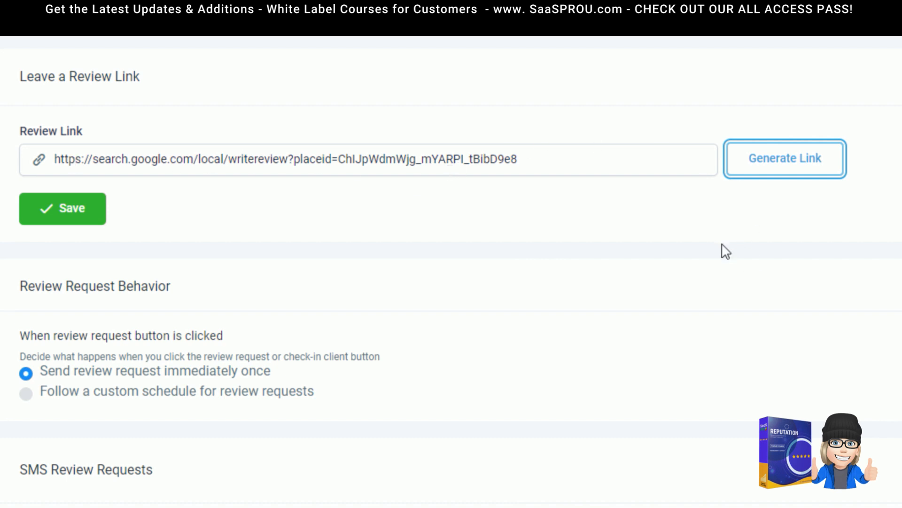
Step: Enable SMS review requests and switch on the email review requests further down the page
{"action": "scroll", "coordinate": [597, 275], "scroll_direction": "down", "scroll_amount": 5}
{"action": "scroll", "coordinate": [585, 274], "scroll_direction": "down", "scroll_amount": 4}
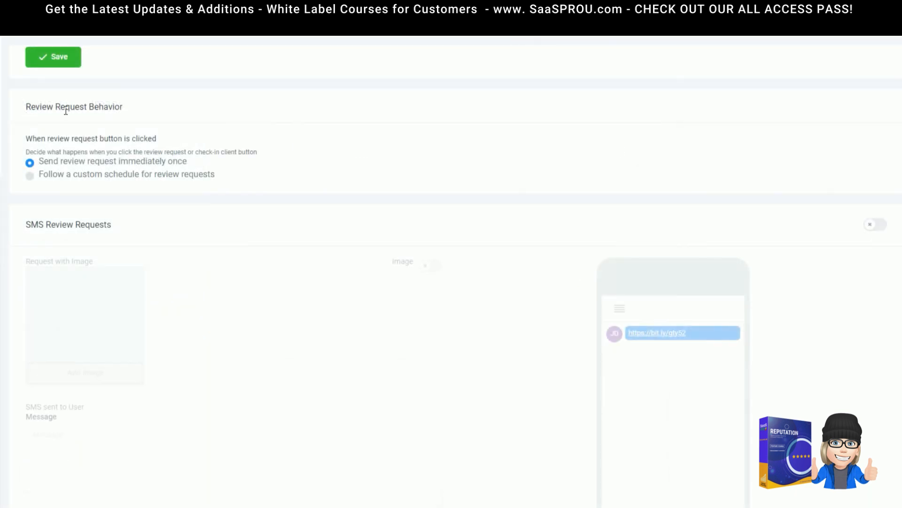
{"action": "scroll", "coordinate": [858, 253], "scroll_direction": "down", "scroll_amount": 1}
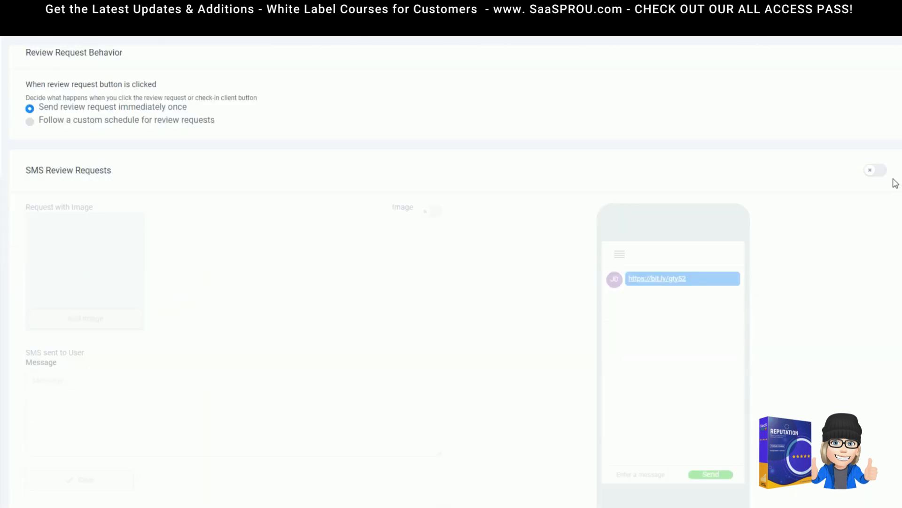
{"action": "left_click", "coordinate": [877, 170]}
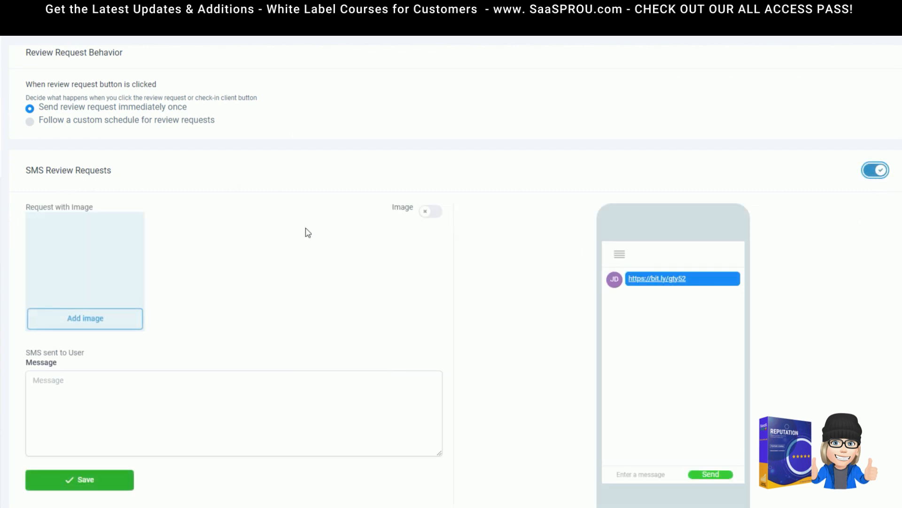
{"action": "scroll", "coordinate": [343, 304], "scroll_direction": "down", "scroll_amount": 9}
{"action": "left_click", "coordinate": [874, 89]}
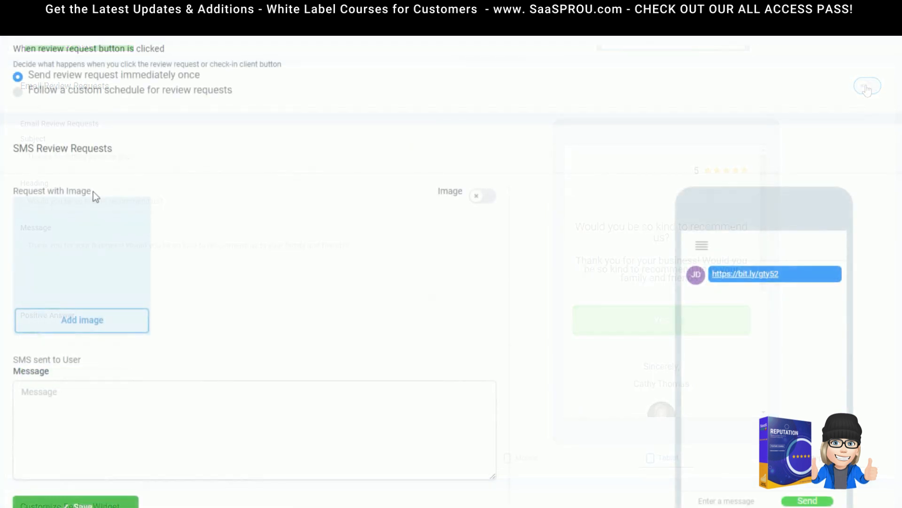
Step: Try entering "Pl" as the SMS review request message and select that text for replacement
{"action": "left_click", "coordinate": [58, 393]}
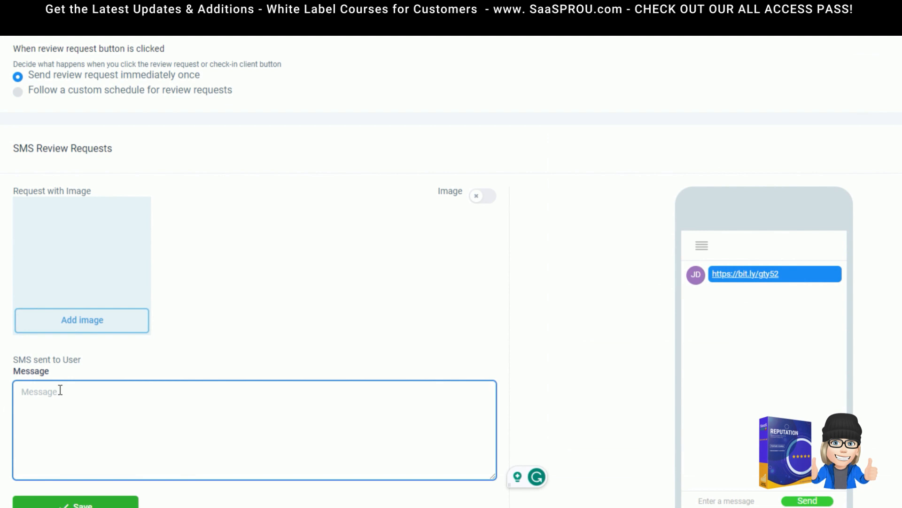
{"action": "type", "text": "Pl"}
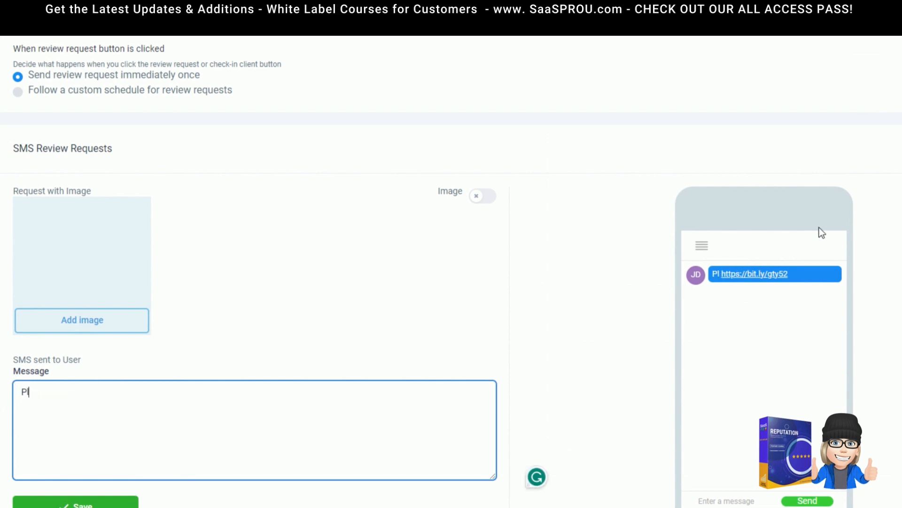
{"action": "left_click_drag", "start_coordinate": [47, 391], "coordinate": [15, 389]}
Step: Toggle email review requests on in the Email Review Requests section
{"action": "scroll", "coordinate": [250, 390], "scroll_direction": "down", "scroll_amount": 2}
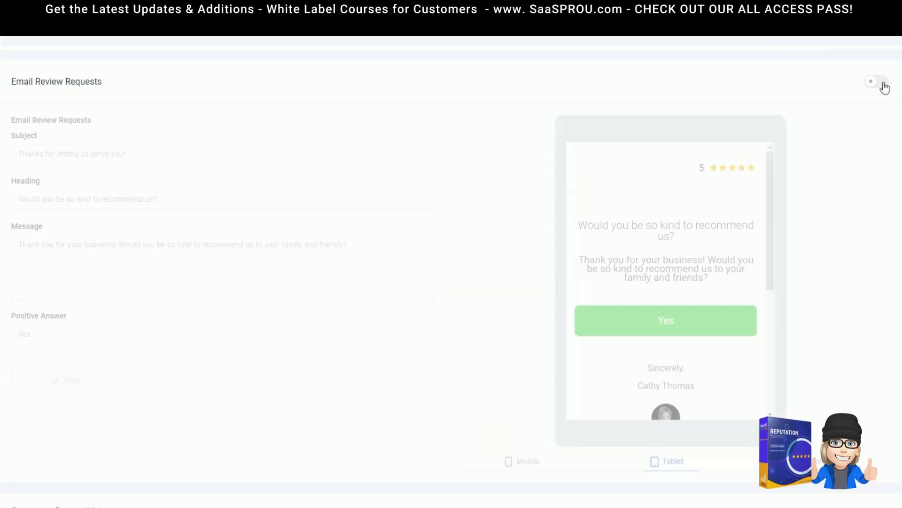
{"action": "left_click", "coordinate": [884, 86]}
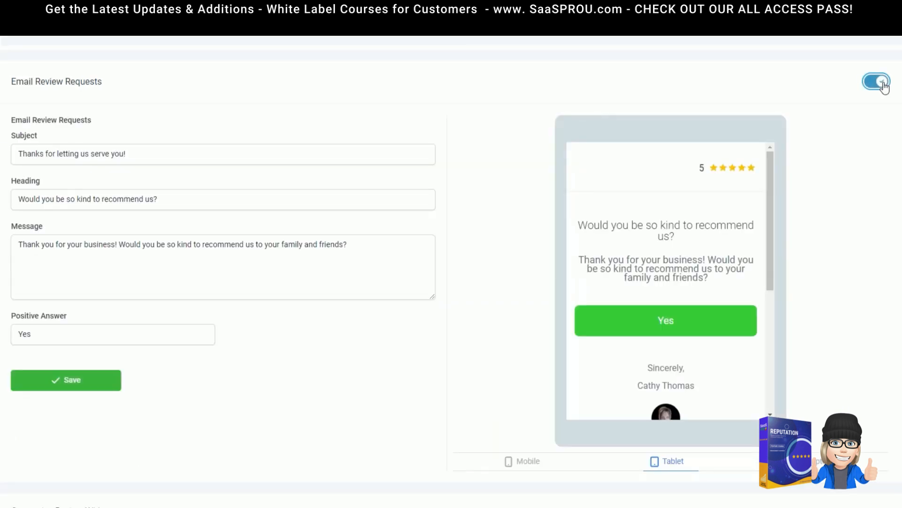
{"action": "left_click", "coordinate": [872, 85]}
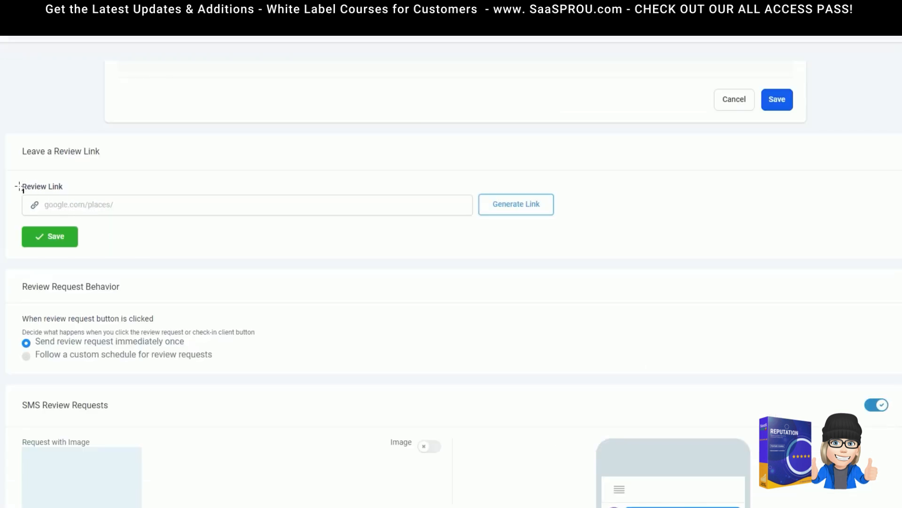
{"action": "left_click_drag", "start_coordinate": [17, 177], "coordinate": [430, 201]}
{"action": "scroll", "coordinate": [349, 249], "scroll_direction": "down", "scroll_amount": 4}
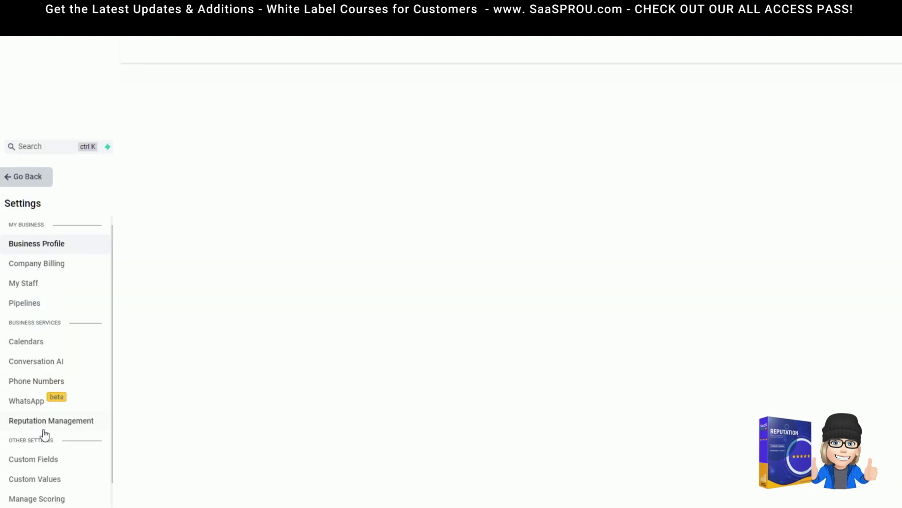
Step: Open the Reputation Management settings and select the full Google review link in the Review Link field
{"action": "left_click", "coordinate": [50, 423]}
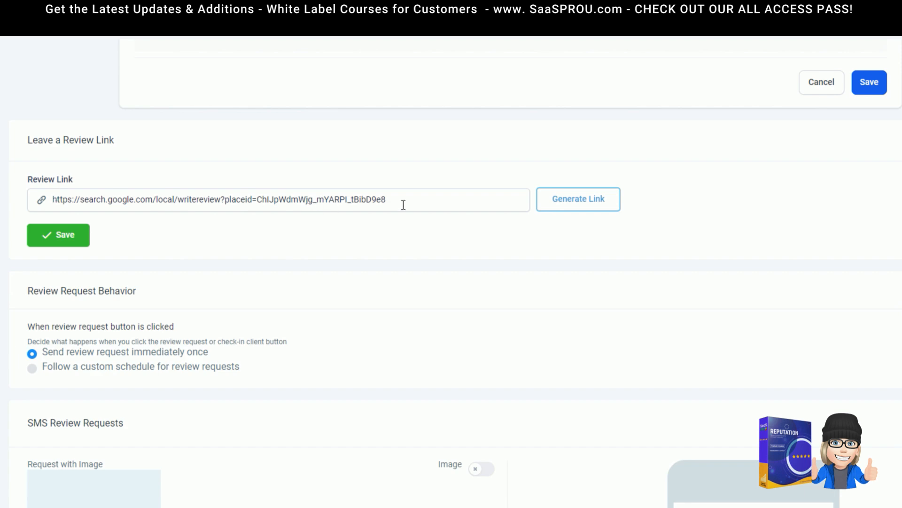
{"action": "left_click_drag", "start_coordinate": [387, 196], "coordinate": [50, 200]}
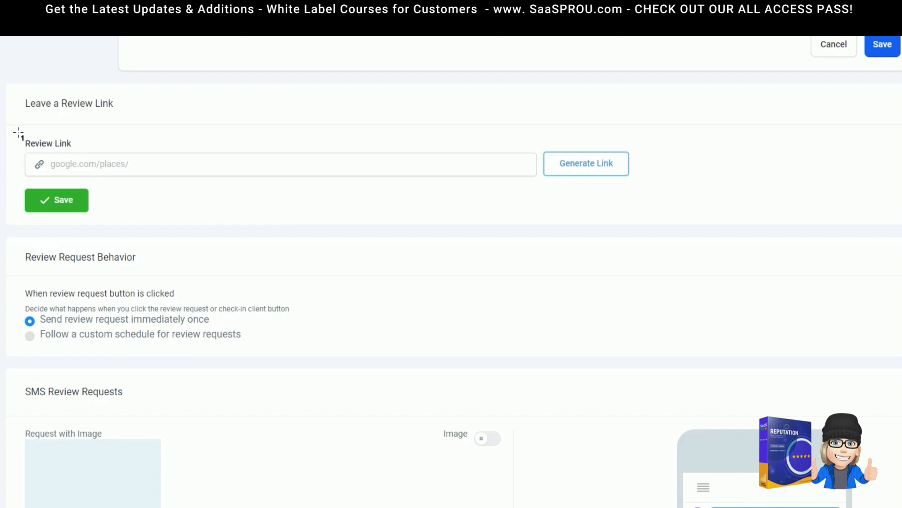
Step: Go over the review link, SMS review request and email review request sections in order
{"action": "left_click", "coordinate": [488, 159]}
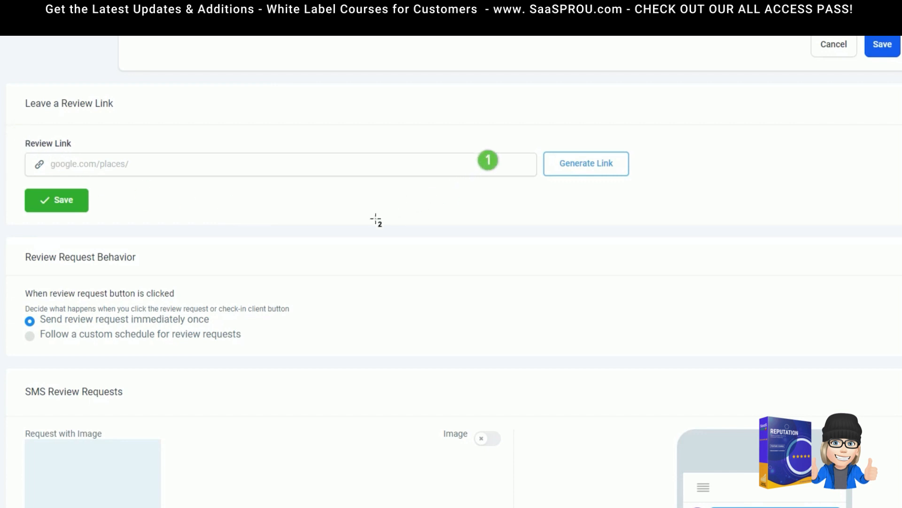
{"action": "scroll", "coordinate": [315, 233], "scroll_direction": "down", "scroll_amount": 4}
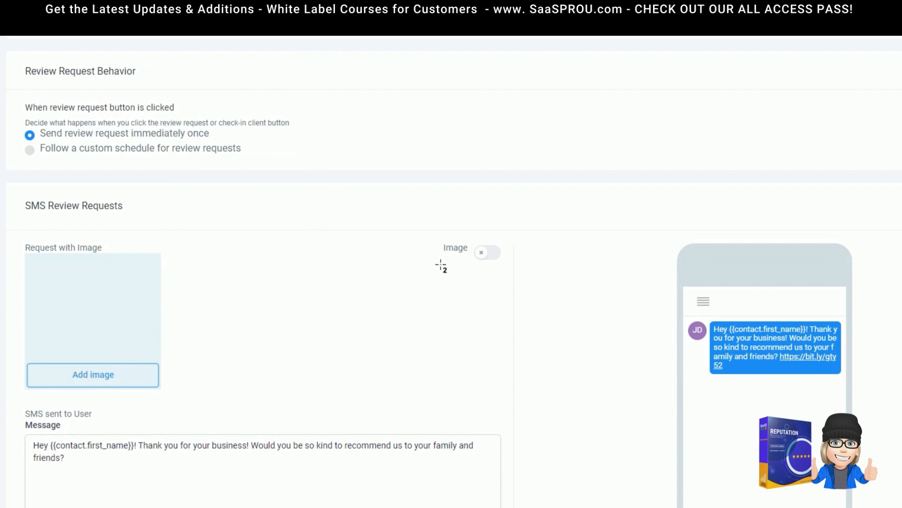
{"action": "left_click", "coordinate": [425, 259]}
{"action": "scroll", "coordinate": [452, 336], "scroll_direction": "down", "scroll_amount": 7}
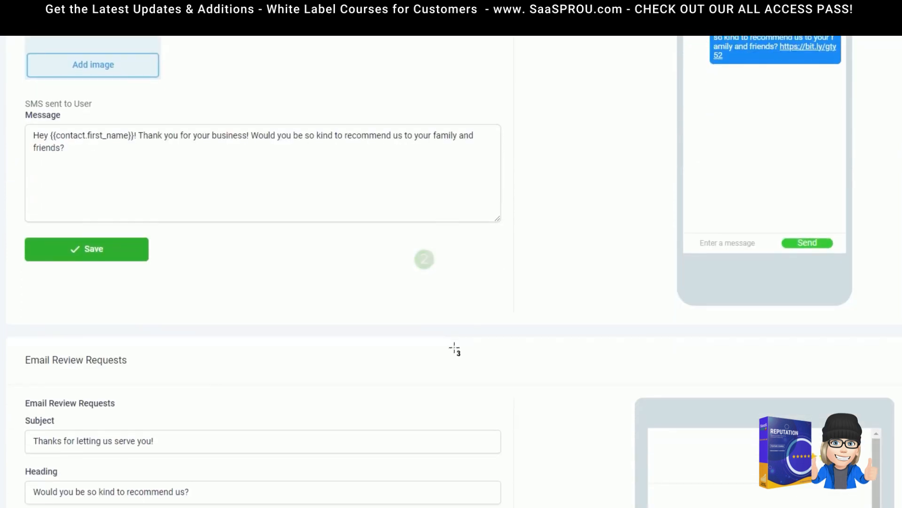
{"action": "scroll", "coordinate": [454, 348], "scroll_direction": "down", "scroll_amount": 7}
{"action": "left_click", "coordinate": [426, 53]}
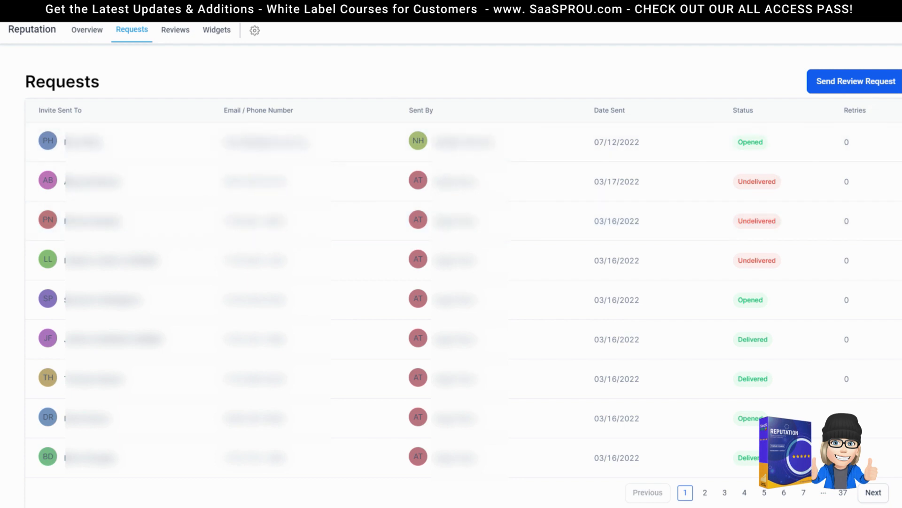
Step: Open the form for sending a review request from the Requests list
{"action": "left_click", "coordinate": [868, 81]}
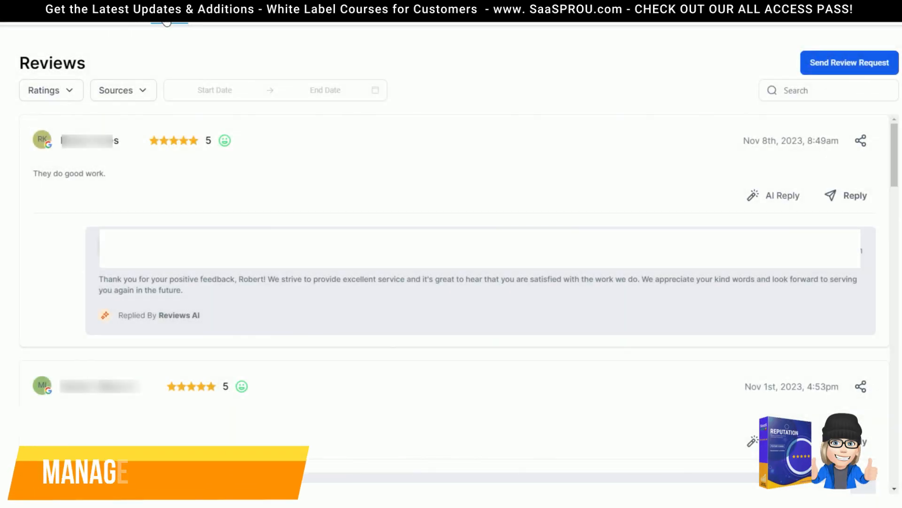
Step: Check the rating ranges and the review sources available for filtering the reviews list
{"action": "left_click", "coordinate": [67, 90]}
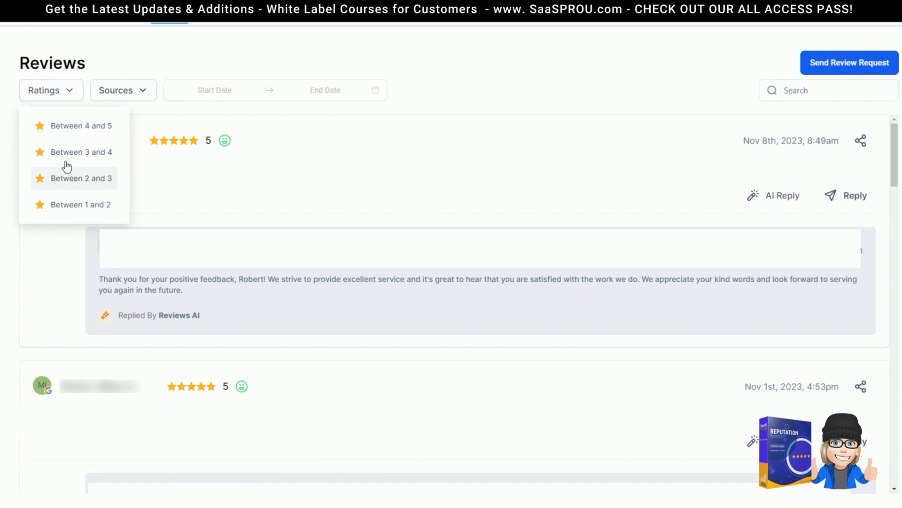
{"action": "left_click", "coordinate": [111, 97]}
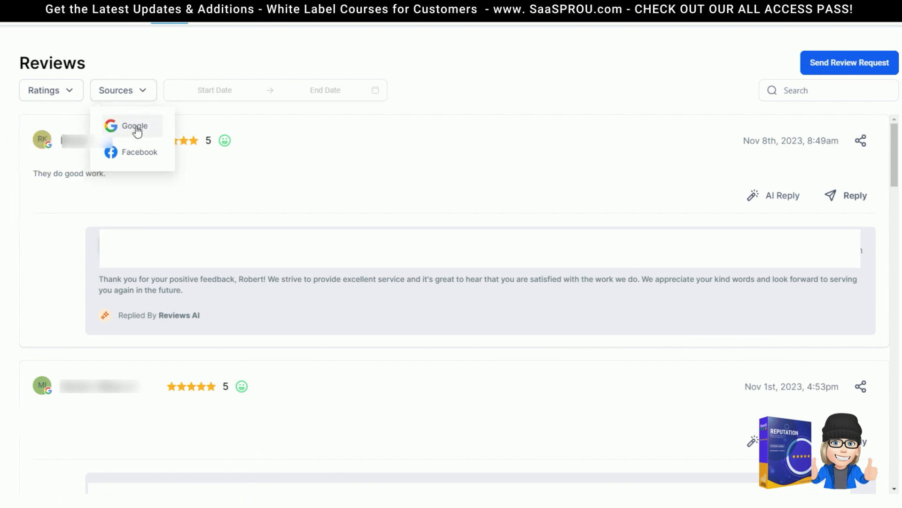
{"action": "left_click", "coordinate": [202, 67]}
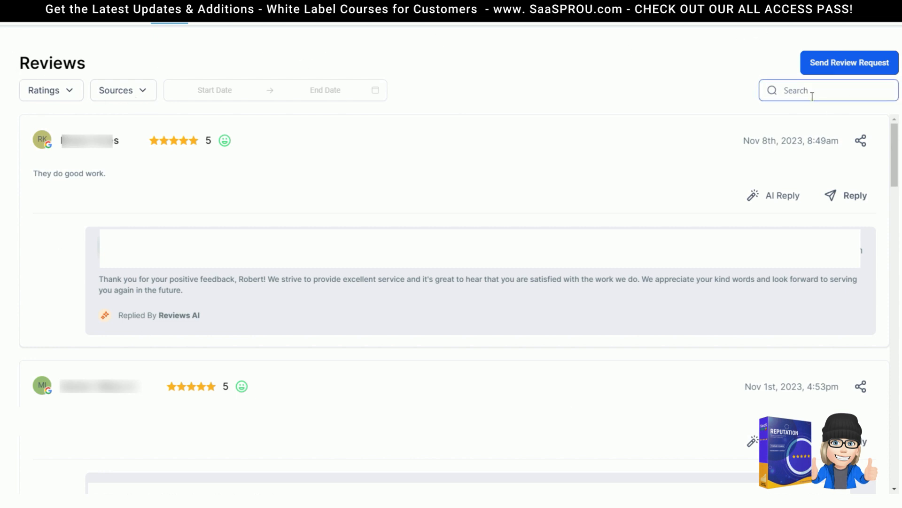
Step: Open the Client Check In form from the Reviews page and close it without sending a request
{"action": "left_click", "coordinate": [845, 71]}
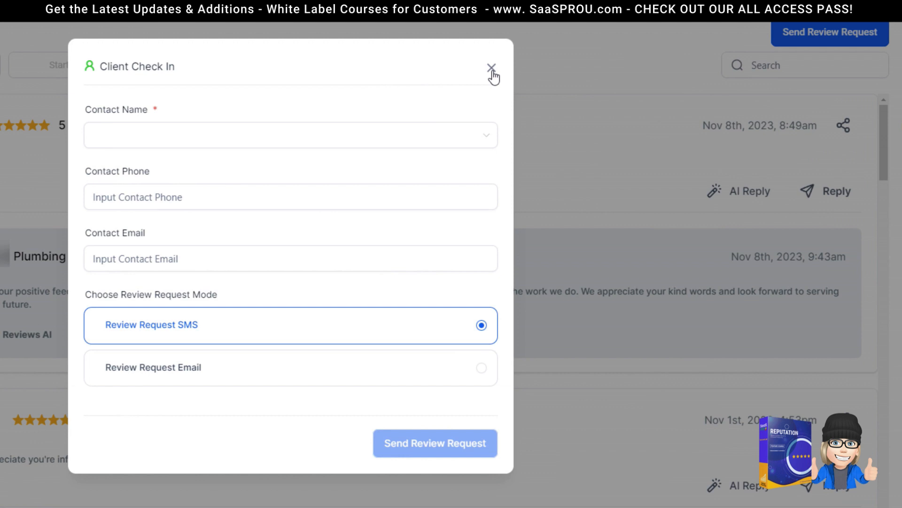
{"action": "left_click", "coordinate": [491, 70]}
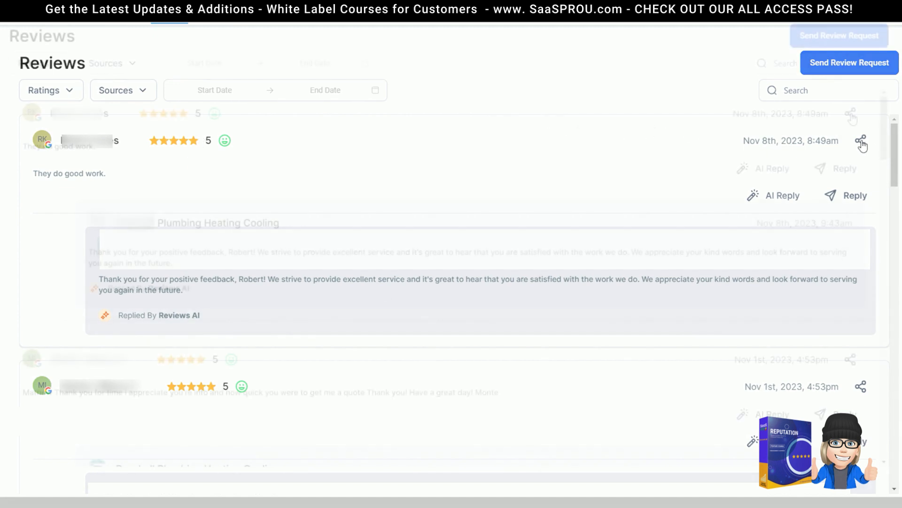
Step: Share the five-star review dated Nov 8th, 2023 to Facebook and close the sharing dialog
{"action": "left_click", "coordinate": [861, 141]}
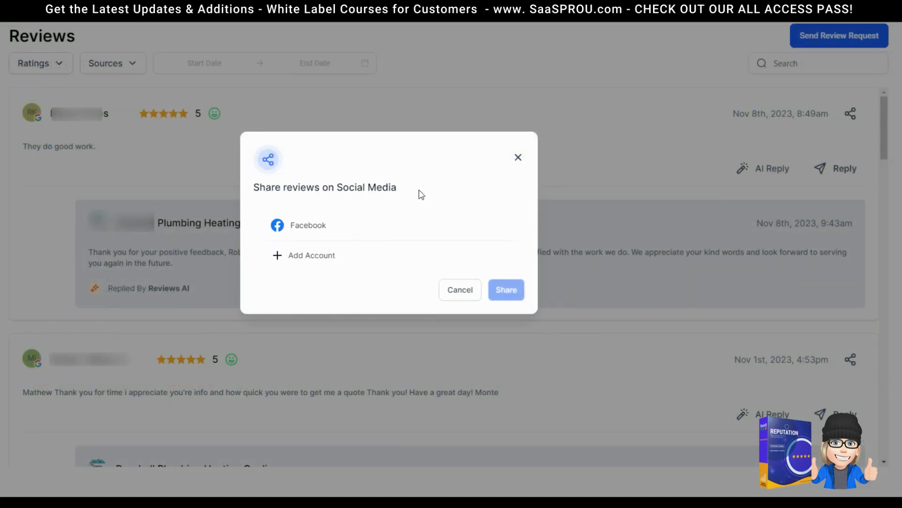
{"action": "left_click", "coordinate": [309, 230]}
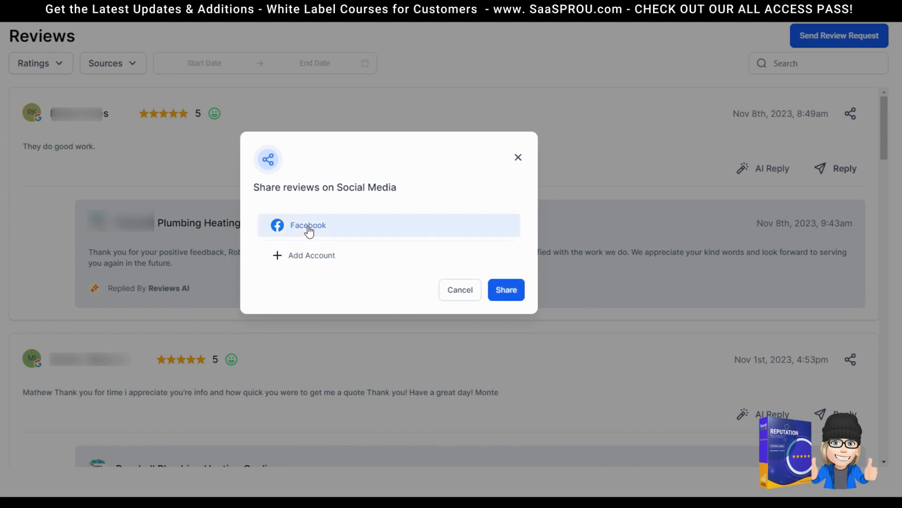
{"action": "left_click", "coordinate": [506, 299]}
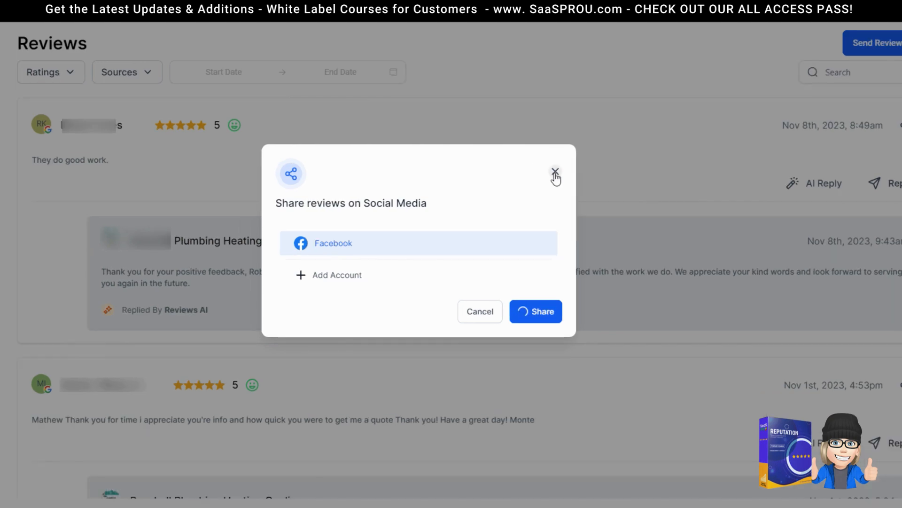
{"action": "left_click", "coordinate": [555, 172]}
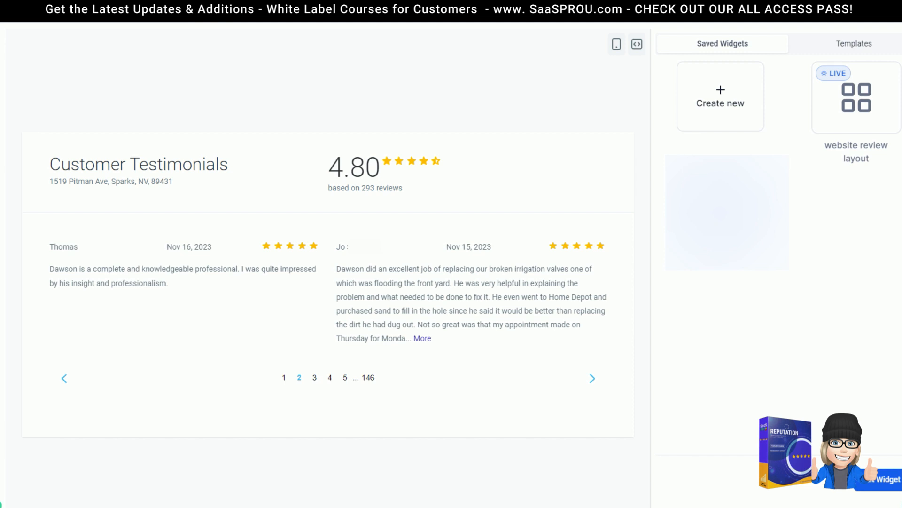
Step: Create a new review widget and look through its content, appearance and embed code settings before returning to the layout settings
{"action": "left_click", "coordinate": [717, 90]}
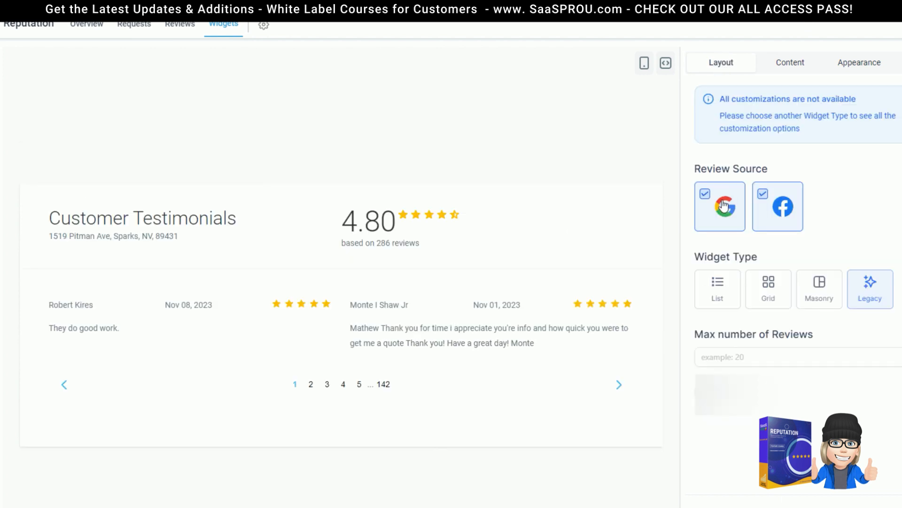
{"action": "left_click", "coordinate": [792, 68]}
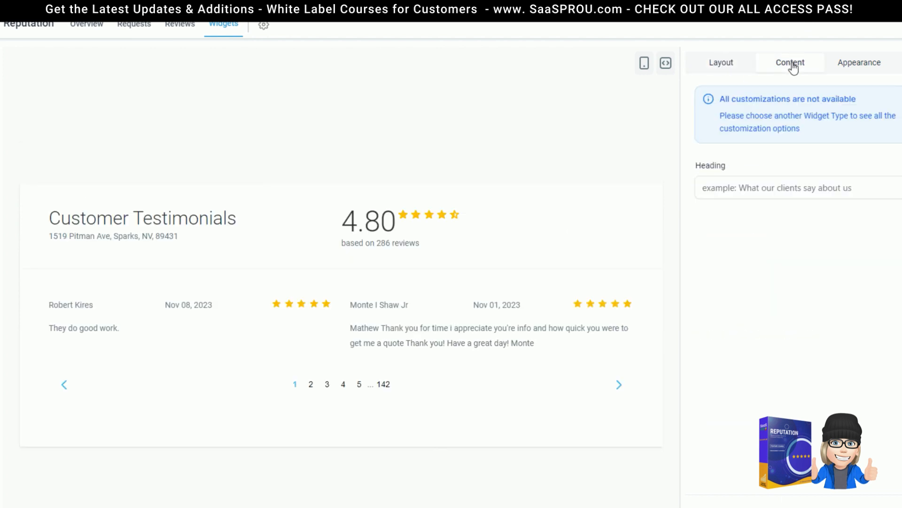
{"action": "left_click", "coordinate": [856, 68]}
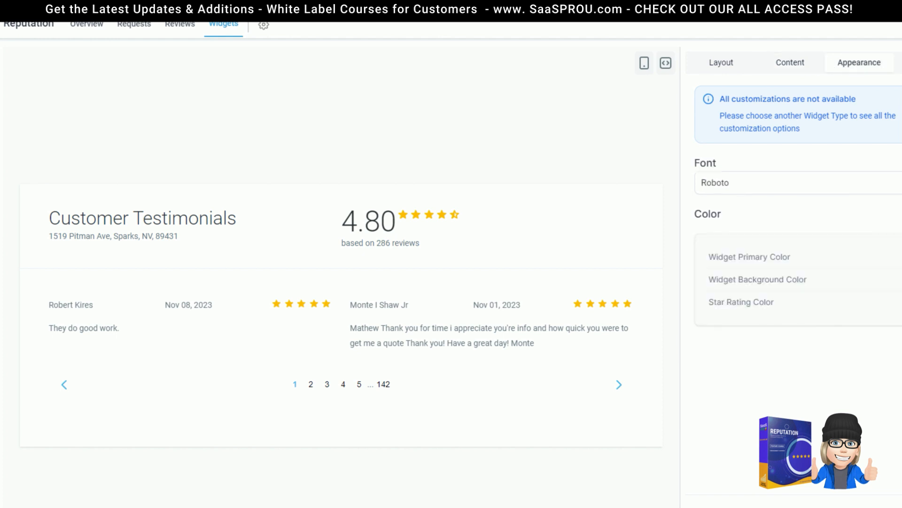
{"action": "left_click", "coordinate": [899, 64]}
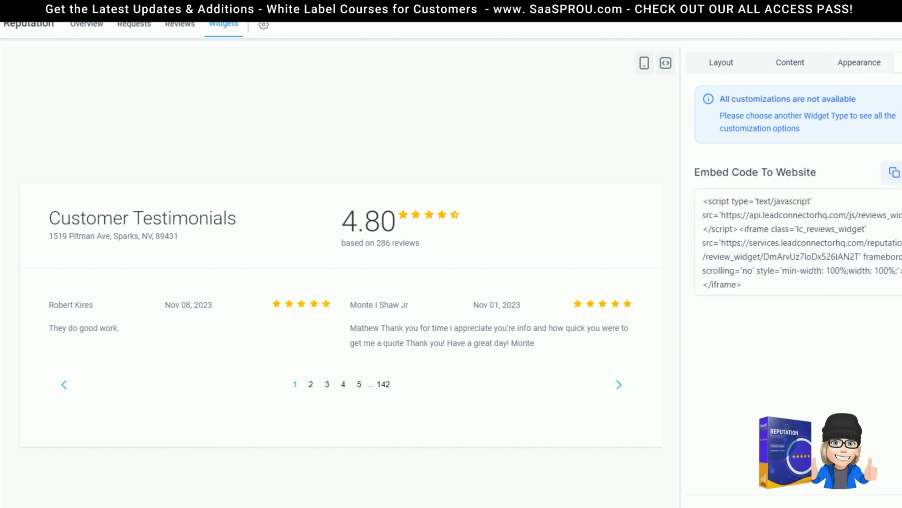
{"action": "left_click", "coordinate": [719, 64]}
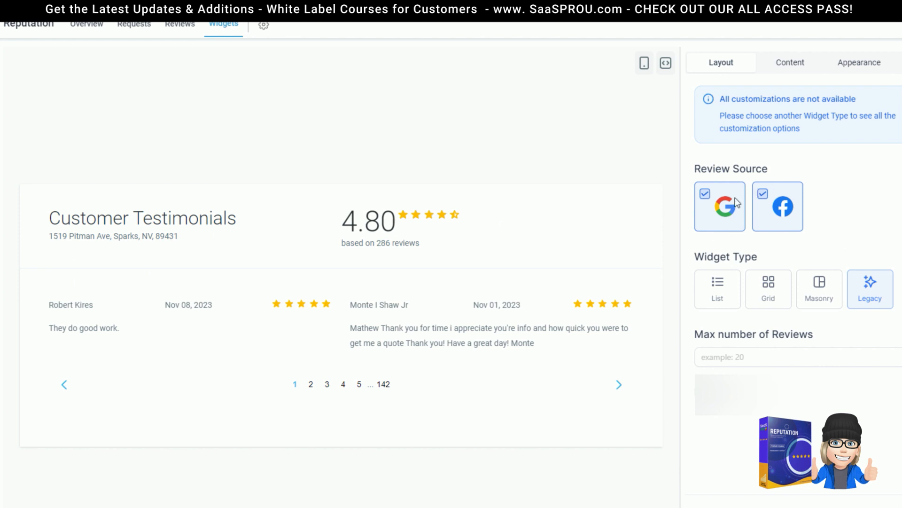
Step: Keep Google and Facebook as review sources, compare the List, Grid, Masonry and Legacy layouts, and set the widget type to Grid
{"action": "left_click", "coordinate": [705, 194]}
{"action": "left_click", "coordinate": [705, 196]}
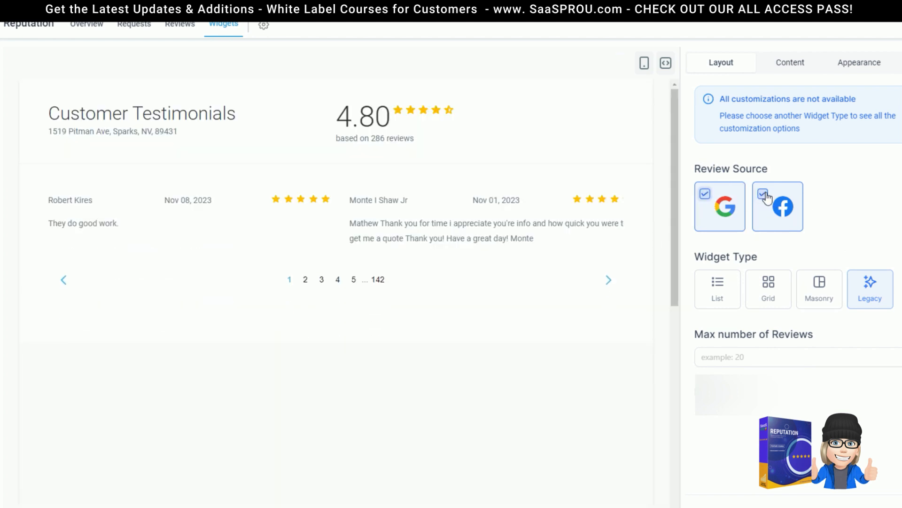
{"action": "left_click", "coordinate": [719, 294]}
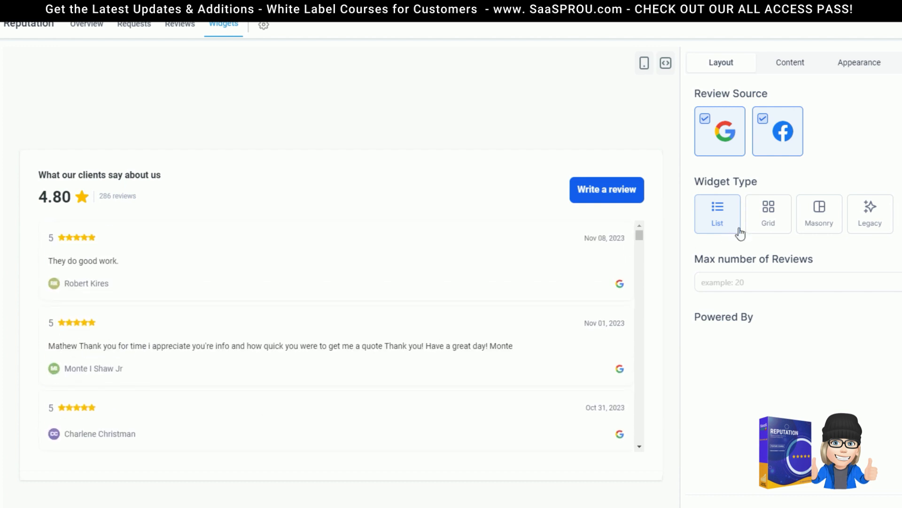
{"action": "left_click", "coordinate": [768, 219]}
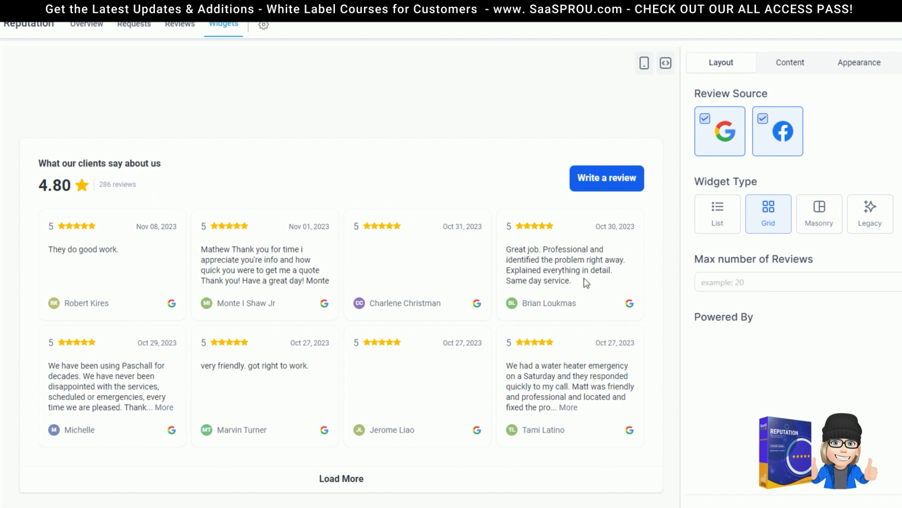
{"action": "left_click", "coordinate": [820, 218]}
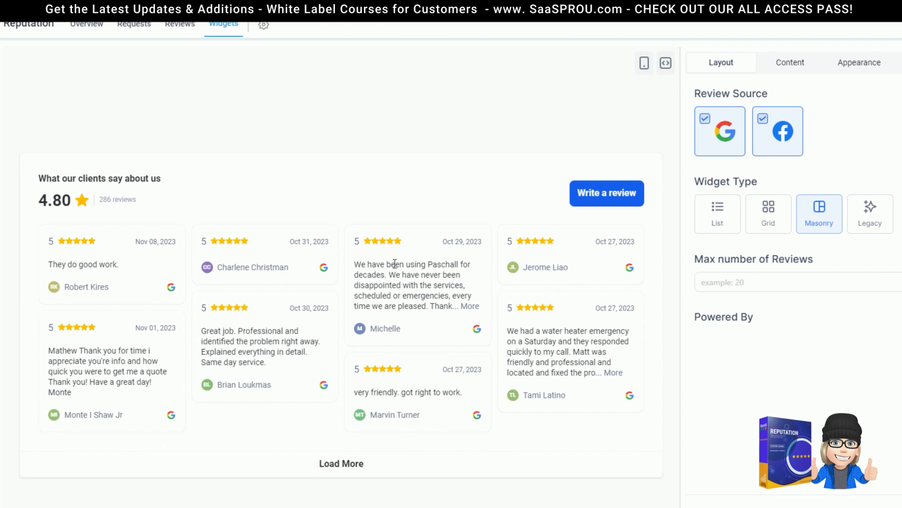
{"action": "left_click", "coordinate": [868, 210]}
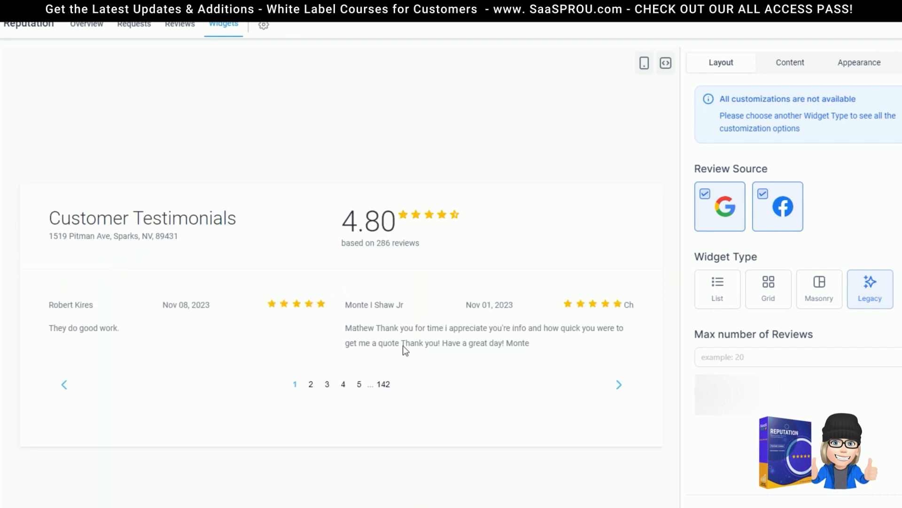
{"action": "left_click", "coordinate": [773, 292]}
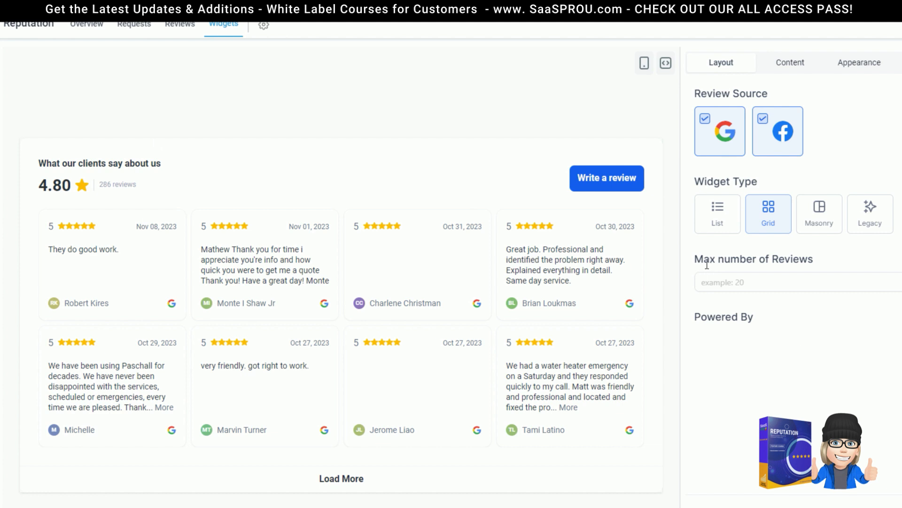
Step: Try a maximum of 5 and 4 reviews in the grid widget, and settle on a maximum of 20
{"action": "left_click", "coordinate": [747, 281]}
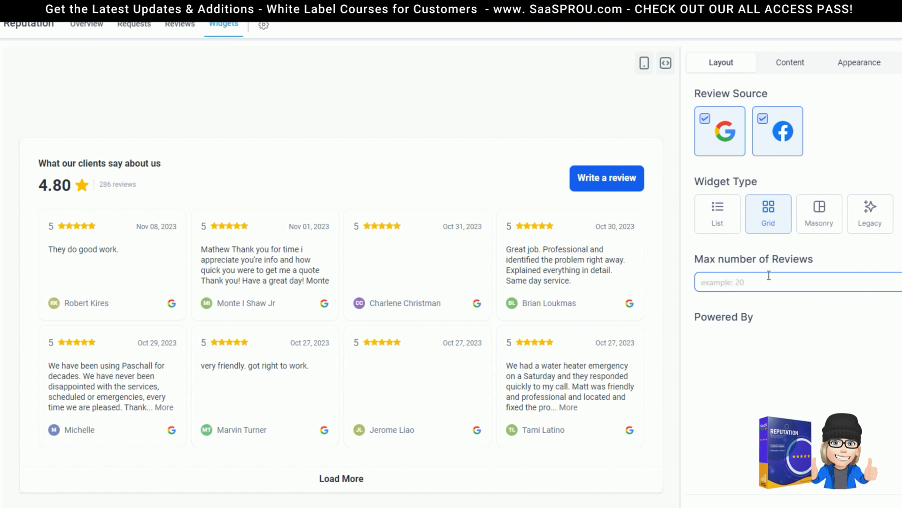
{"action": "type", "text": "5"}
{"action": "left_click_drag", "start_coordinate": [710, 285], "coordinate": [12, 206]}
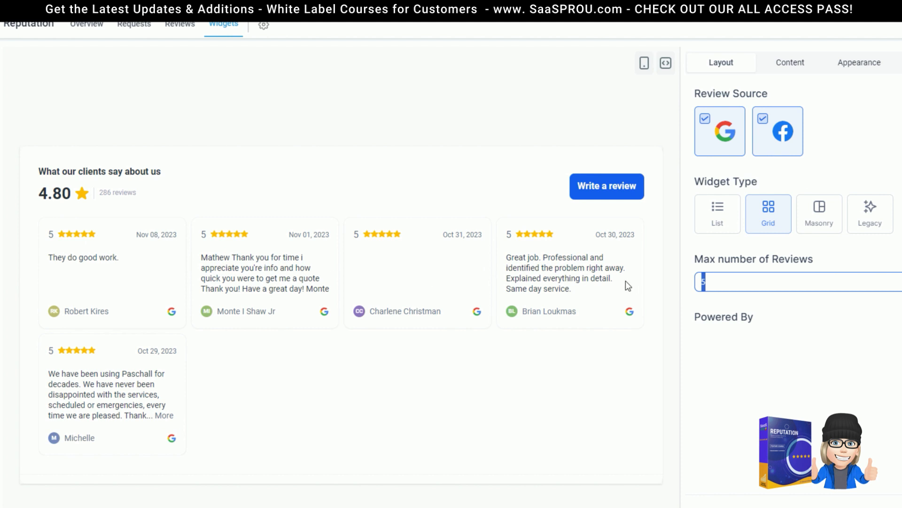
{"action": "type", "text": "4"}
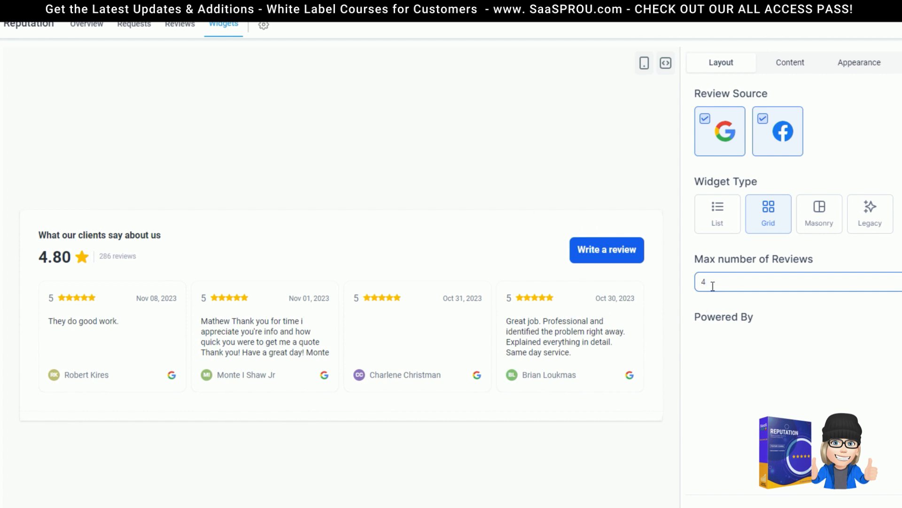
{"action": "key", "text": "BackSpace"}
{"action": "type", "text": "20"}
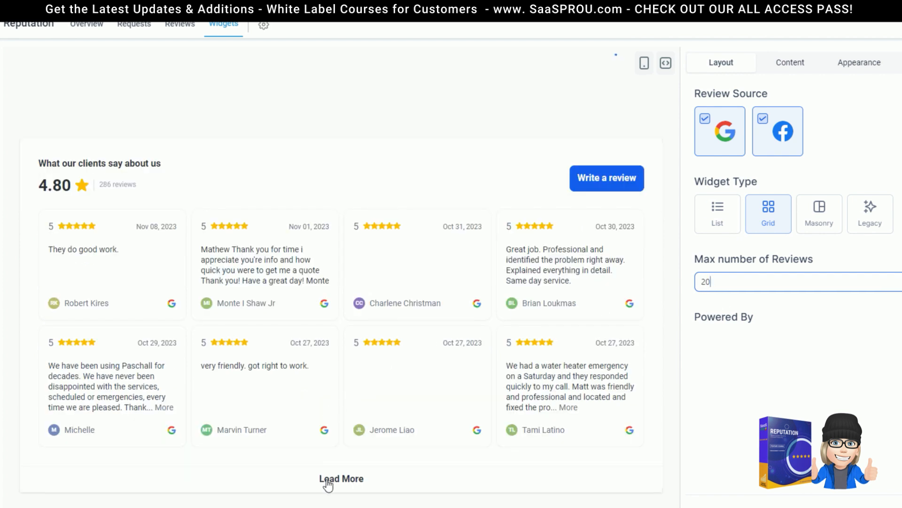
Step: Load more reviews in the grid widget preview and look through the additional entries
{"action": "left_click", "coordinate": [331, 479]}
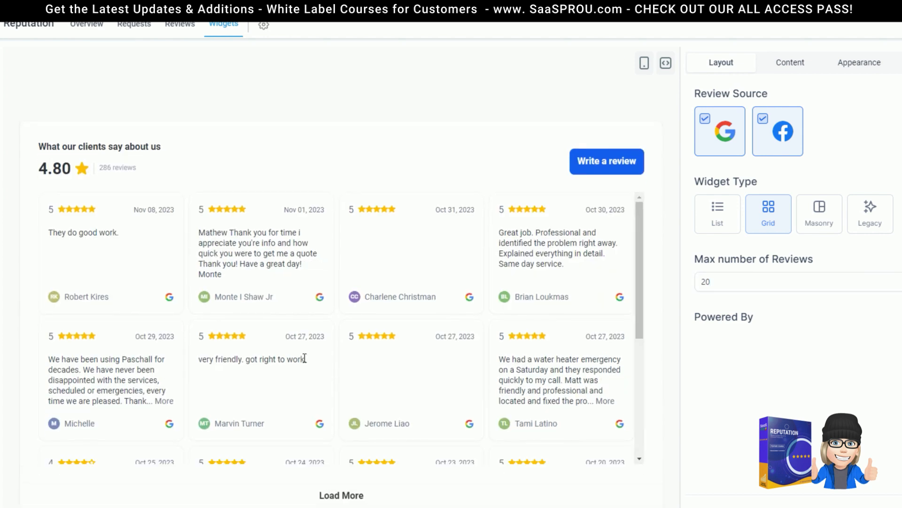
{"action": "scroll", "coordinate": [628, 277], "scroll_direction": "down", "scroll_amount": 5}
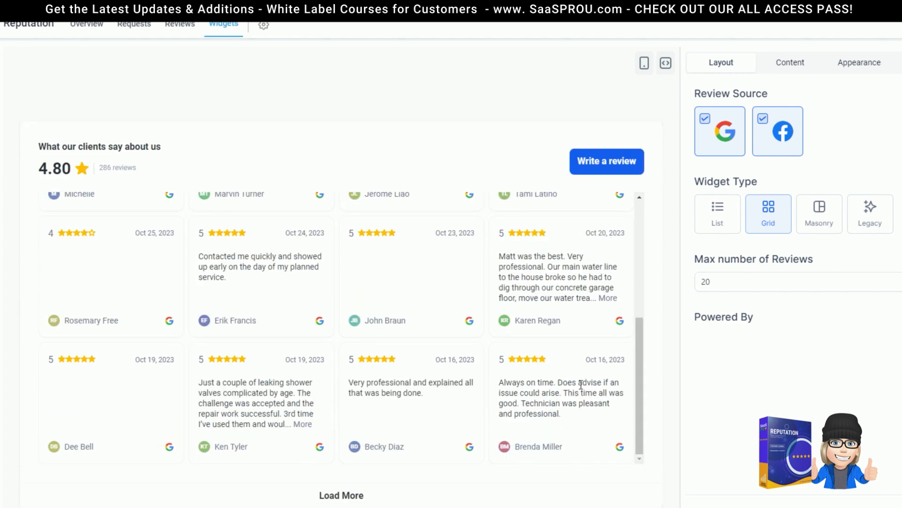
{"action": "scroll", "coordinate": [315, 371], "scroll_direction": "up", "scroll_amount": 3}
{"action": "scroll", "coordinate": [315, 371], "scroll_direction": "up", "scroll_amount": 2}
{"action": "scroll", "coordinate": [297, 376], "scroll_direction": "down", "scroll_amount": 5}
{"action": "left_click", "coordinate": [342, 495]}
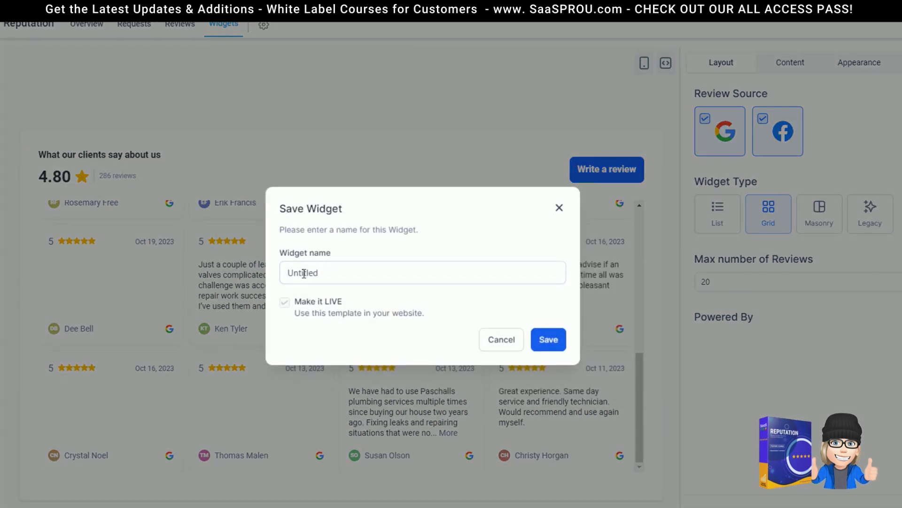
Step: Save the widget under the name "website review layout"
{"action": "left_click", "coordinate": [304, 274]}
{"action": "left_click_drag", "start_coordinate": [331, 274], "coordinate": [269, 271]}
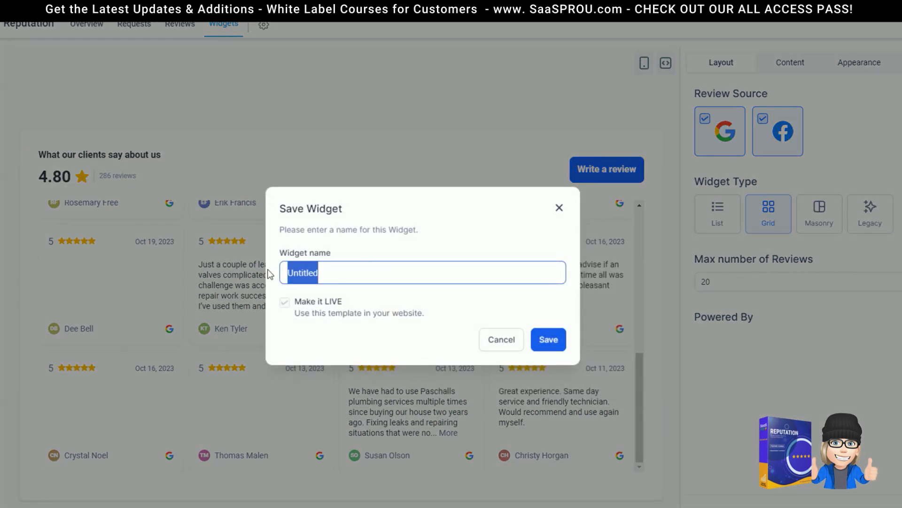
{"action": "type", "text": "website review lay"}
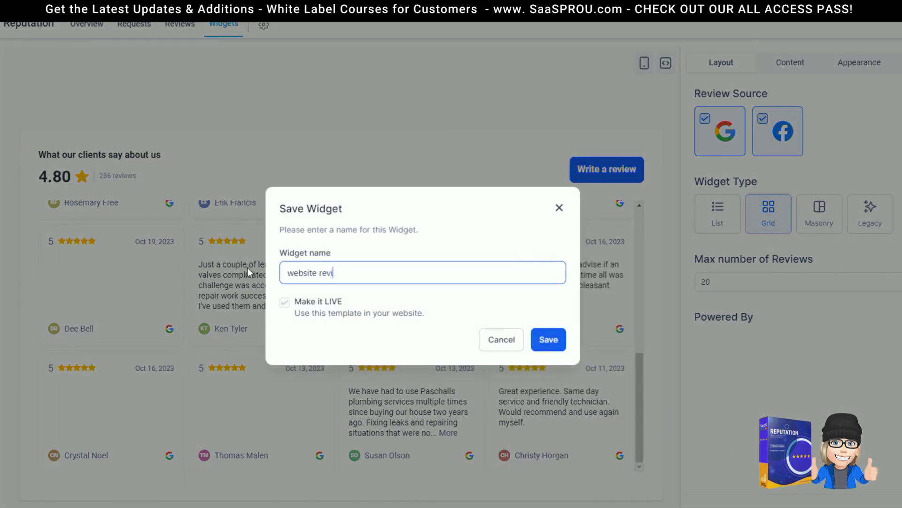
{"action": "type", "text": "out"}
{"action": "left_click", "coordinate": [550, 340]}
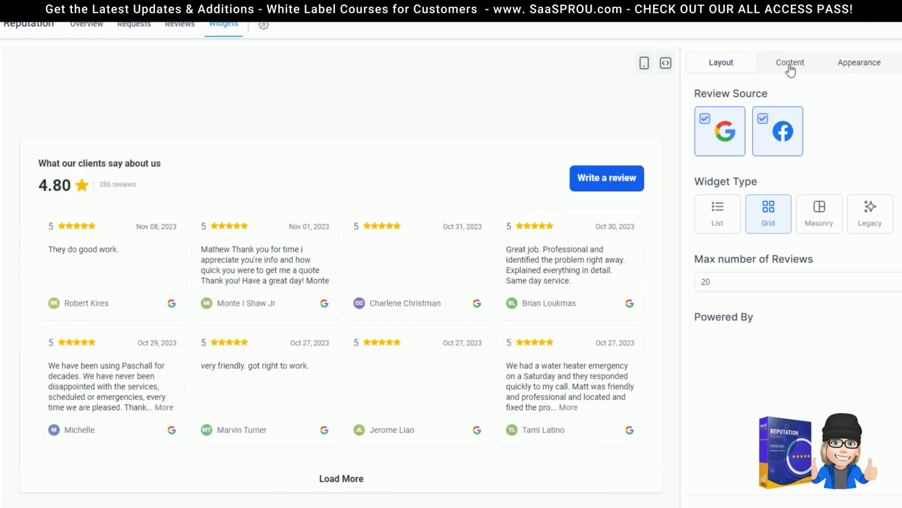
Step: Set the widget title's heading to "See What Our Customemers Say" and leave the description empty
{"action": "left_click", "coordinate": [791, 70]}
{"action": "left_click_drag", "start_coordinate": [791, 70], "coordinate": [784, 76]}
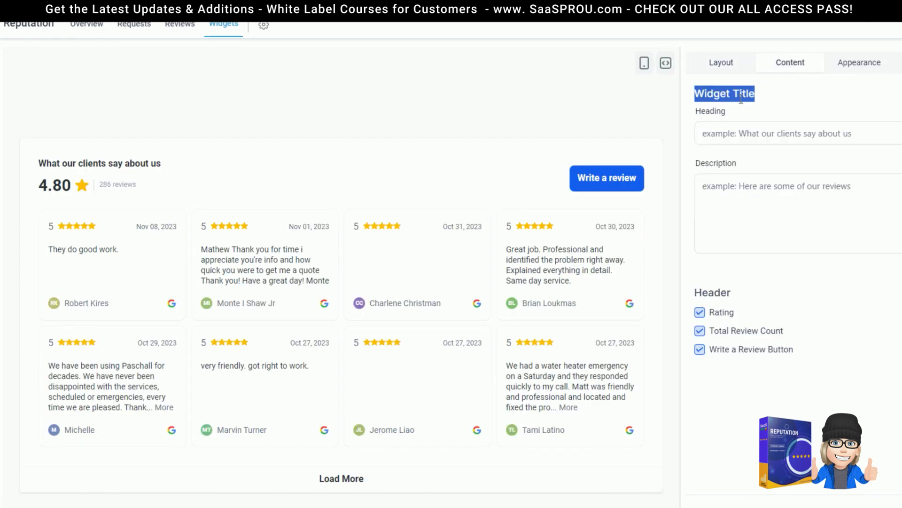
{"action": "left_click", "coordinate": [721, 132]}
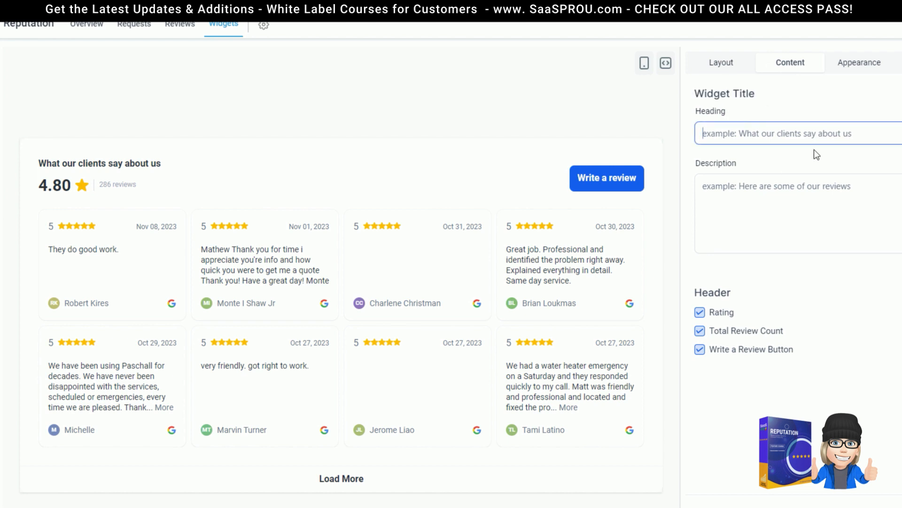
{"action": "type", "text": "check Out O"}
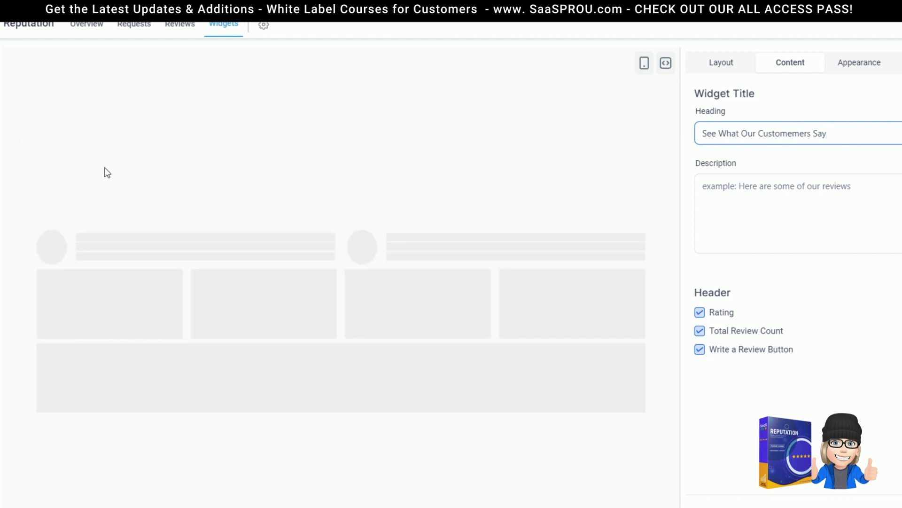
{"action": "left_click", "coordinate": [764, 200]}
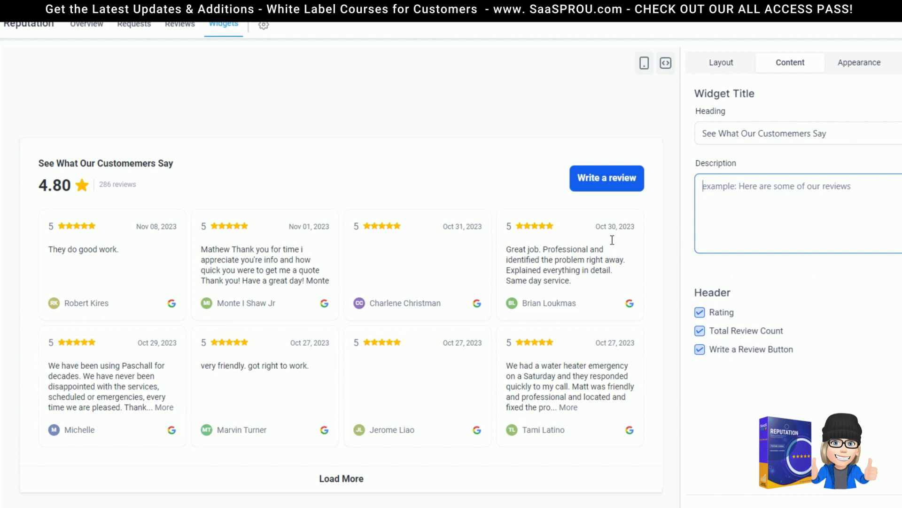
Step: Compare the widget header with and without the Write a Review button, and leave the button hidden
{"action": "left_click", "coordinate": [701, 350]}
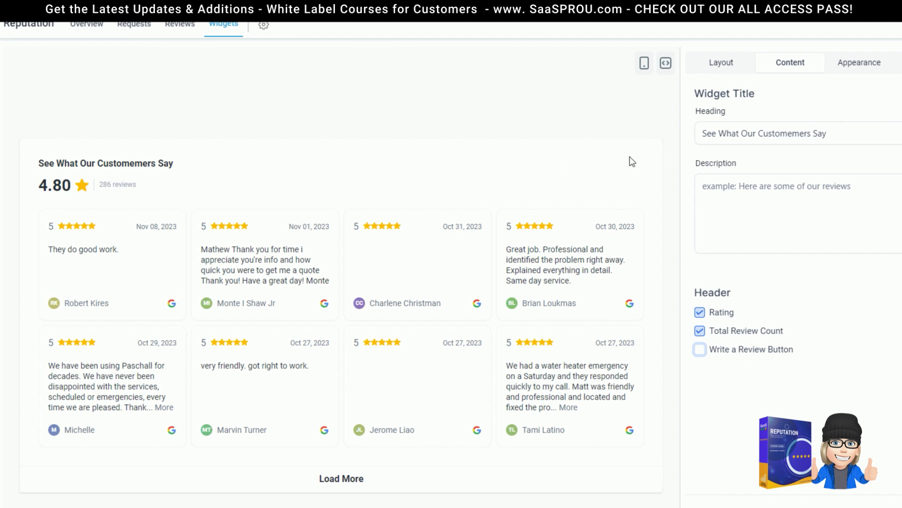
{"action": "left_click", "coordinate": [699, 353]}
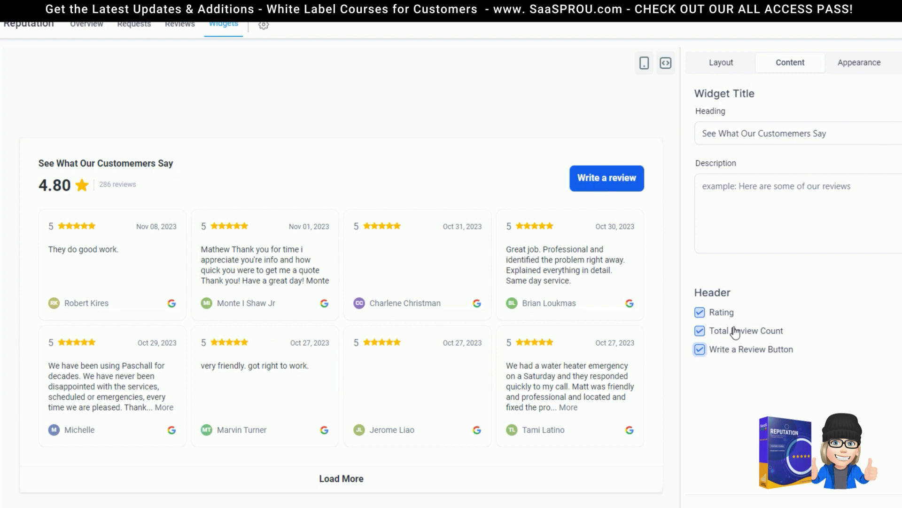
{"action": "left_click", "coordinate": [699, 350]}
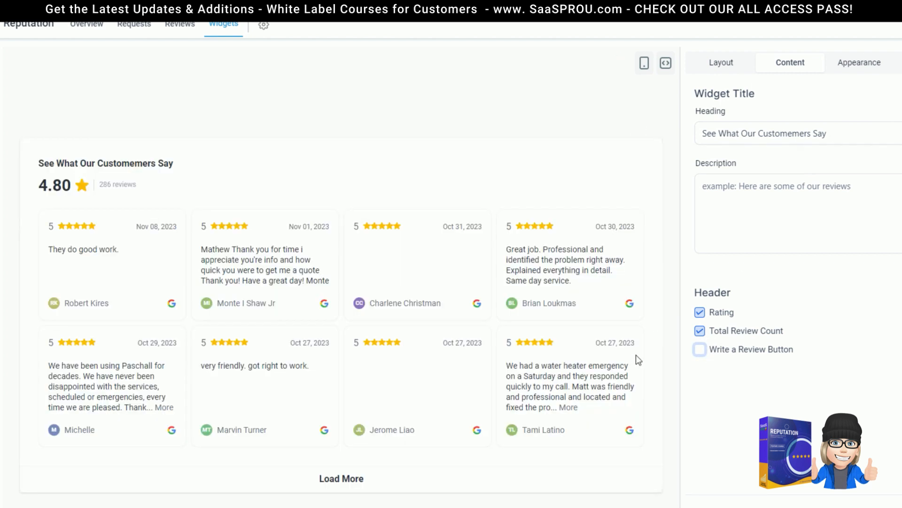
Step: Hide and restore the total review count in the widget header to compare both versions in the preview
{"action": "left_click", "coordinate": [700, 331]}
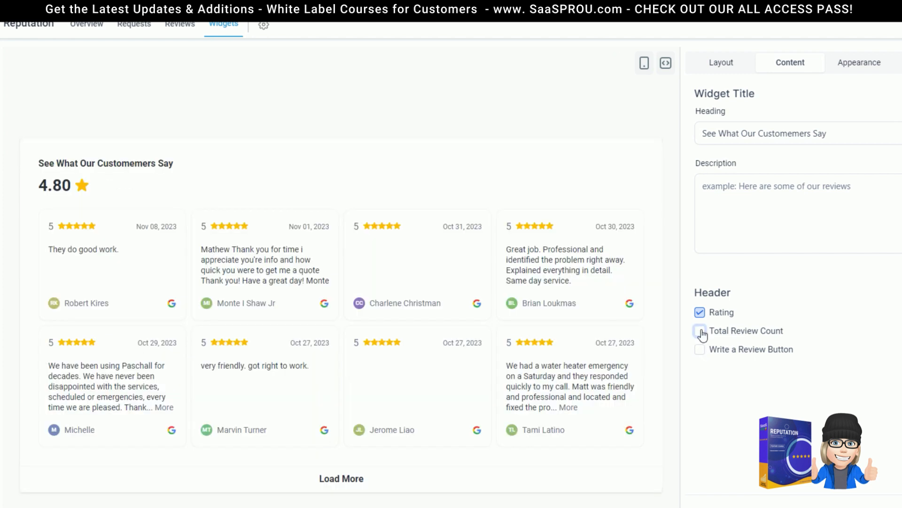
{"action": "left_click", "coordinate": [700, 331]}
{"action": "left_click_drag", "start_coordinate": [99, 185], "coordinate": [150, 190]}
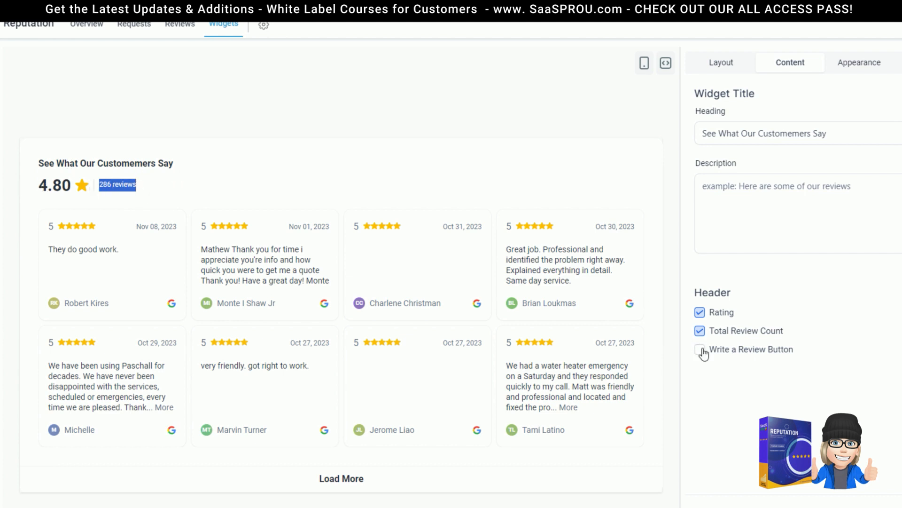
{"action": "left_click", "coordinate": [703, 333]}
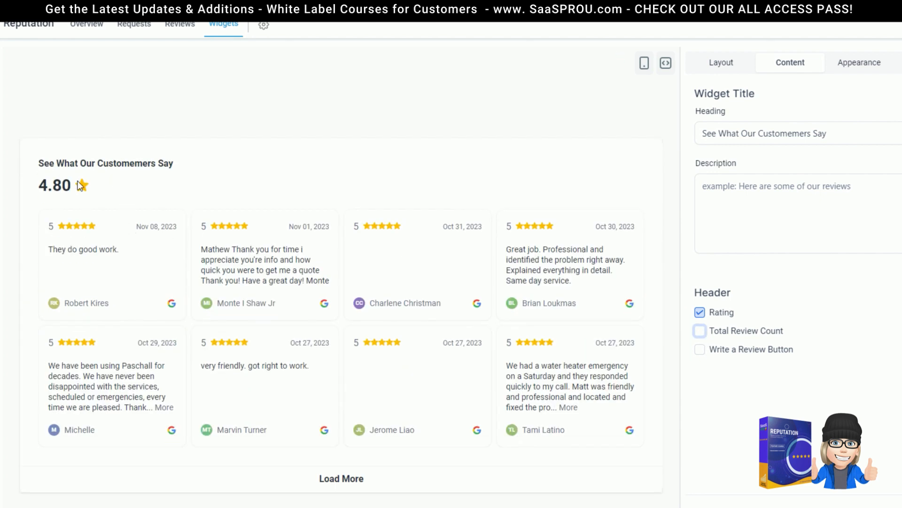
{"action": "left_click", "coordinate": [700, 330]}
Step: Compare the widget header with and without the overall rating, and leave the rating hidden
{"action": "left_click", "coordinate": [703, 315]}
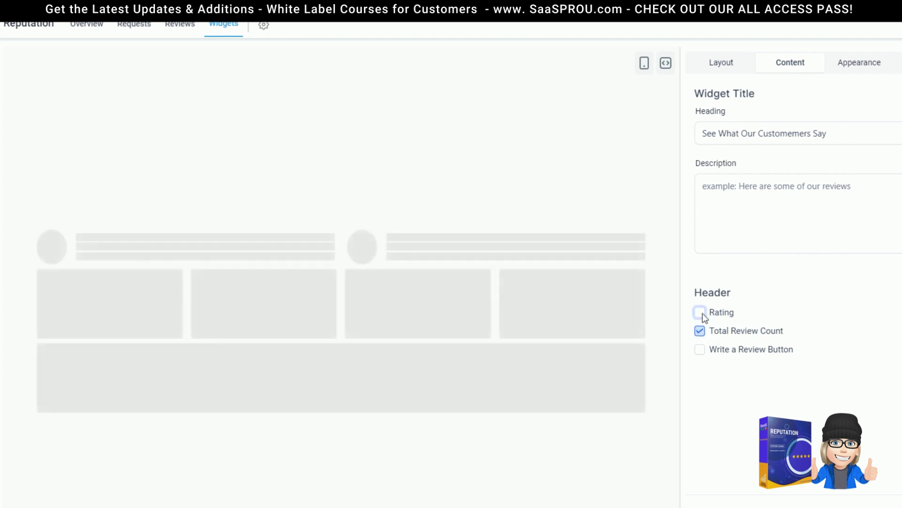
{"action": "left_click", "coordinate": [703, 315]}
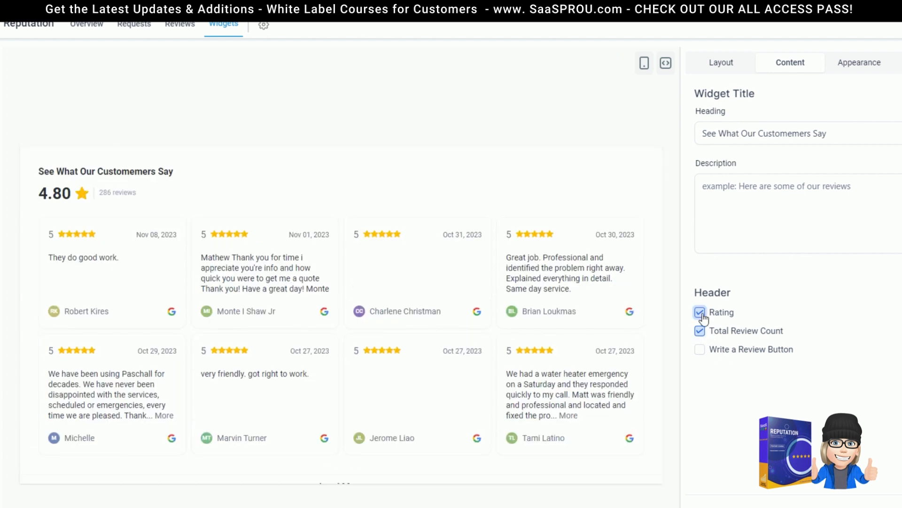
{"action": "left_click_drag", "start_coordinate": [38, 185], "coordinate": [89, 187]}
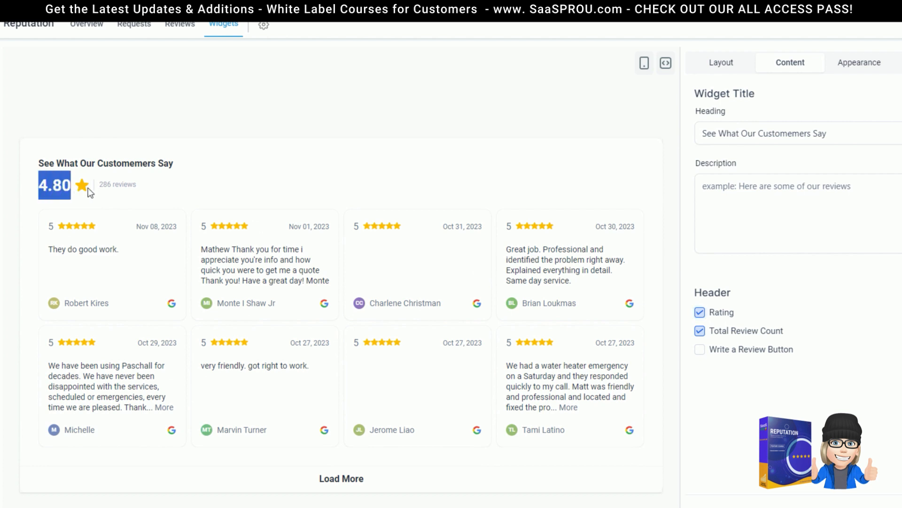
{"action": "left_click", "coordinate": [700, 313]}
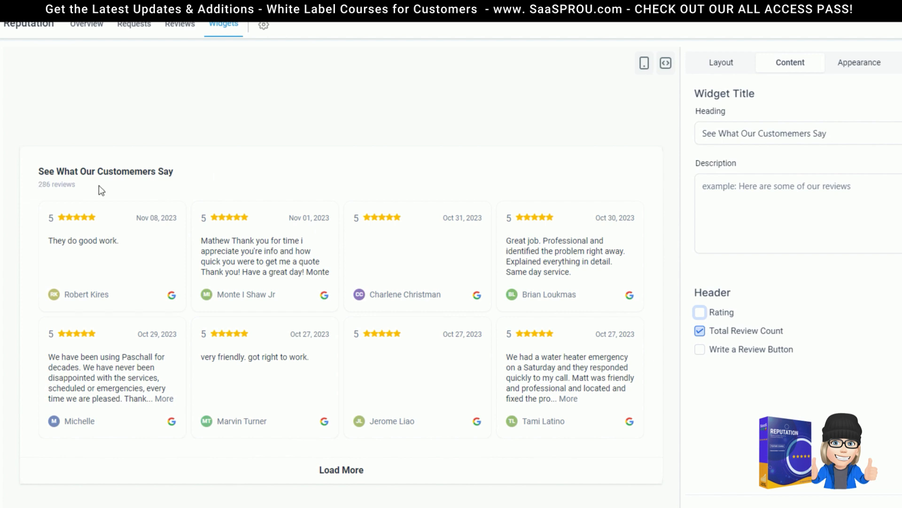
Step: Load more reviews in the widget preview, and compare the header again with and without the overall rating
{"action": "left_click", "coordinate": [339, 471]}
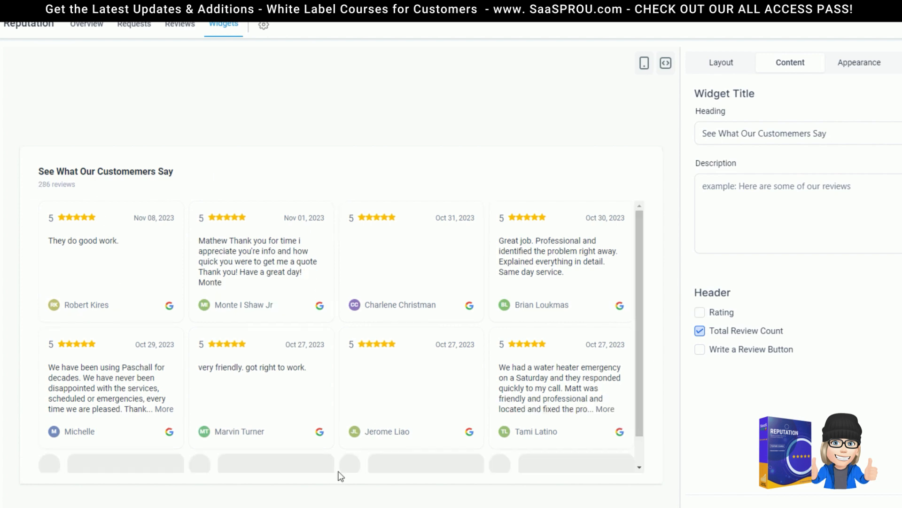
{"action": "scroll", "coordinate": [240, 369], "scroll_direction": "down", "scroll_amount": 5}
{"action": "scroll", "coordinate": [263, 374], "scroll_direction": "up", "scroll_amount": 5}
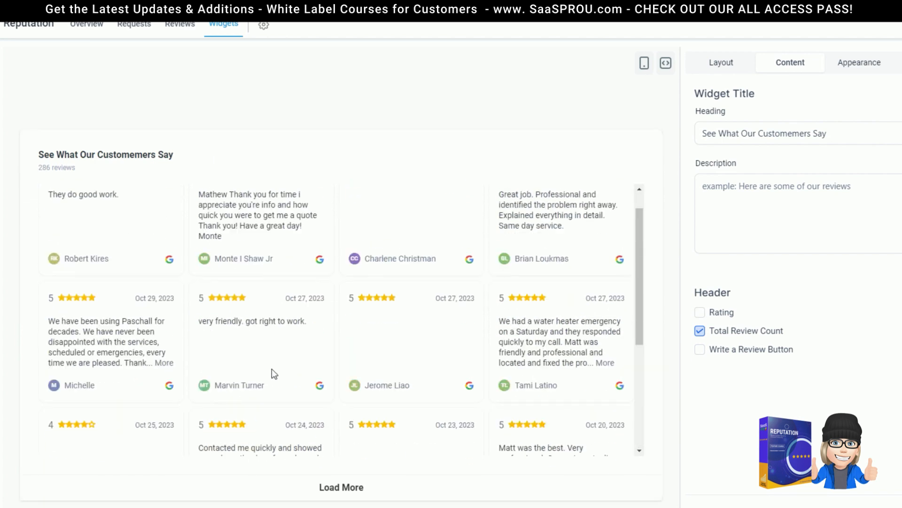
{"action": "left_click", "coordinate": [700, 313]}
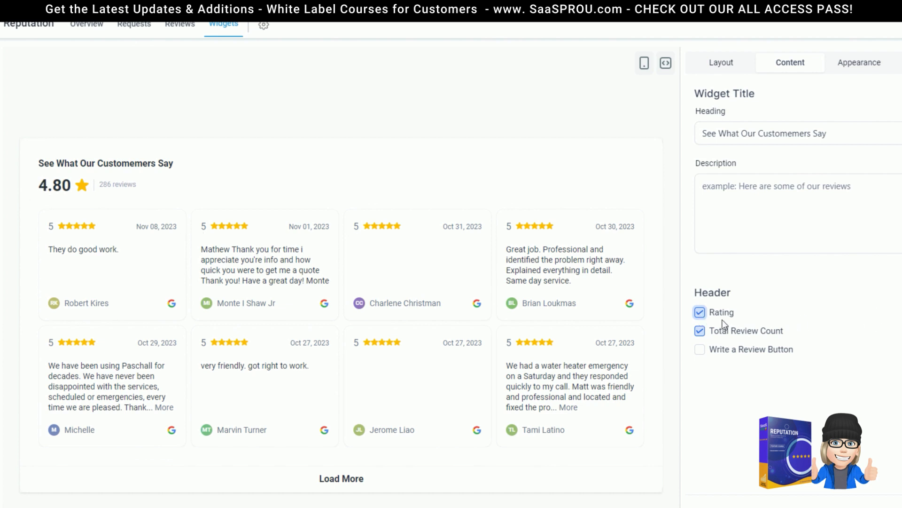
{"action": "left_click", "coordinate": [700, 312]}
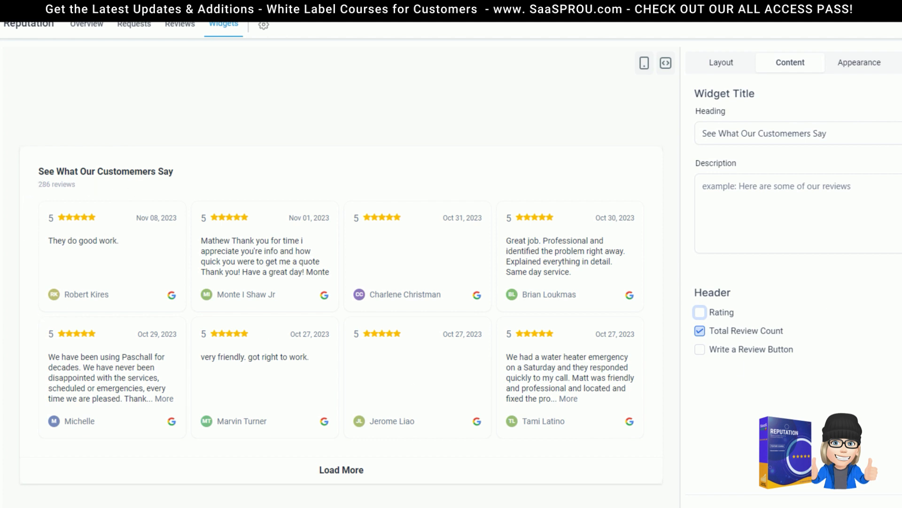
Step: Try the Dark and Custom themes on the widget, and switch back to the Light theme
{"action": "left_click", "coordinate": [859, 66]}
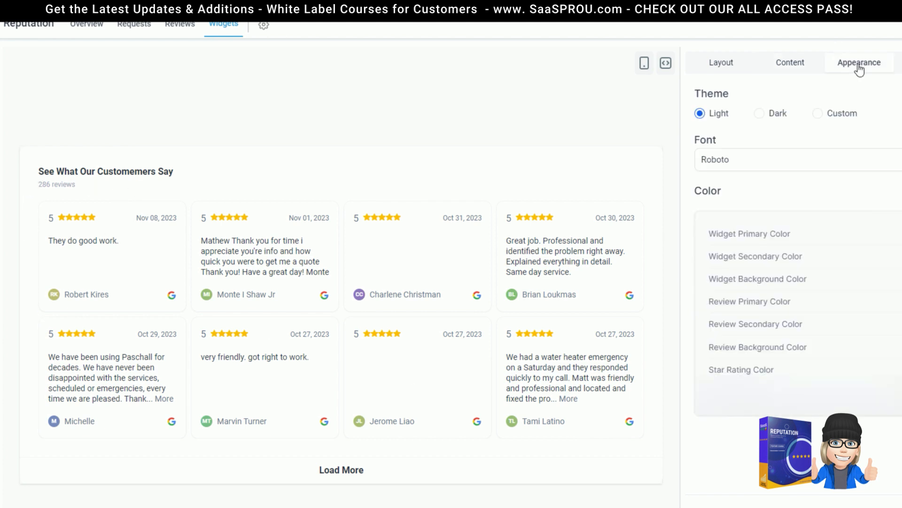
{"action": "left_click", "coordinate": [759, 114]}
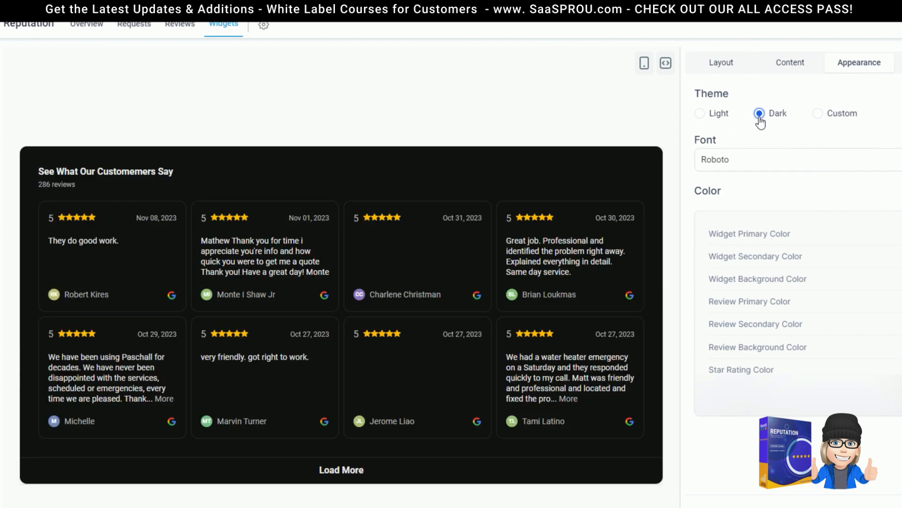
{"action": "left_click", "coordinate": [818, 114]}
{"action": "left_click", "coordinate": [700, 113]}
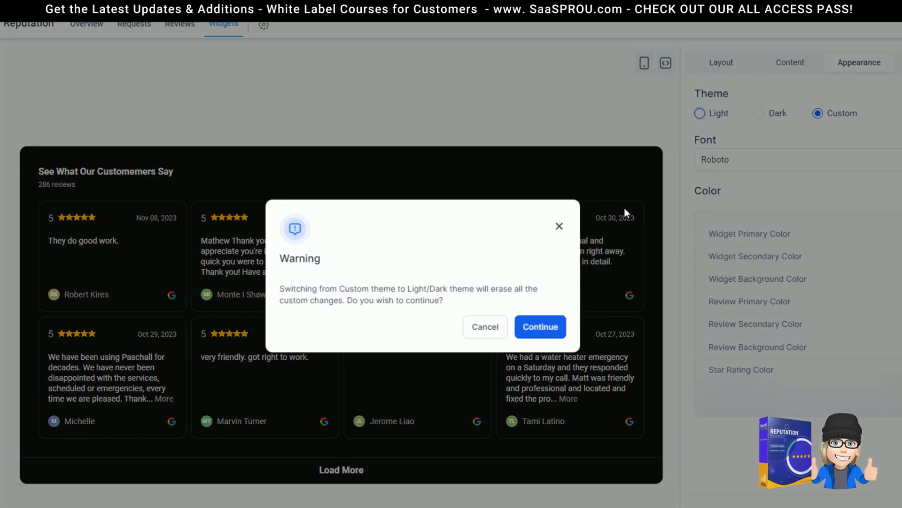
{"action": "left_click", "coordinate": [540, 327]}
Step: Try other widget fonts such as Arial and Times New Roman, and return to Roboto to examine the review text
{"action": "left_click", "coordinate": [723, 162]}
{"action": "left_click", "coordinate": [726, 207]}
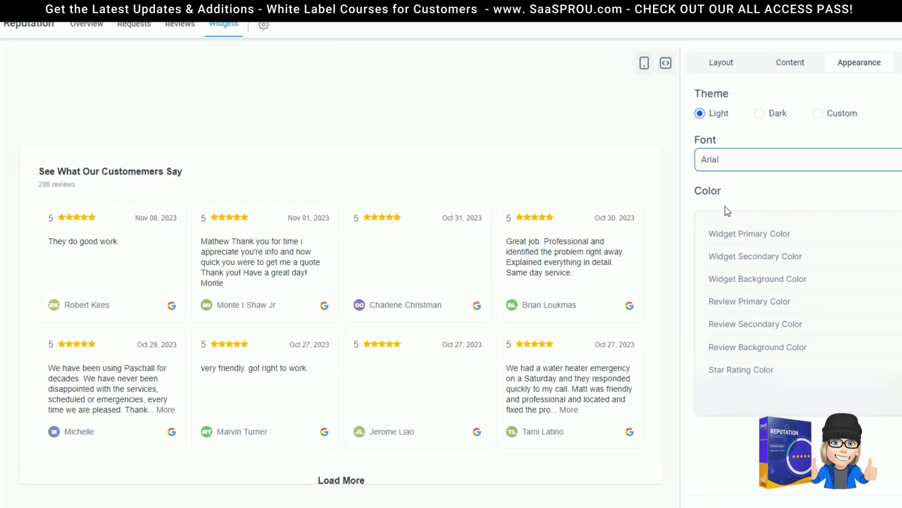
{"action": "left_click", "coordinate": [731, 160]}
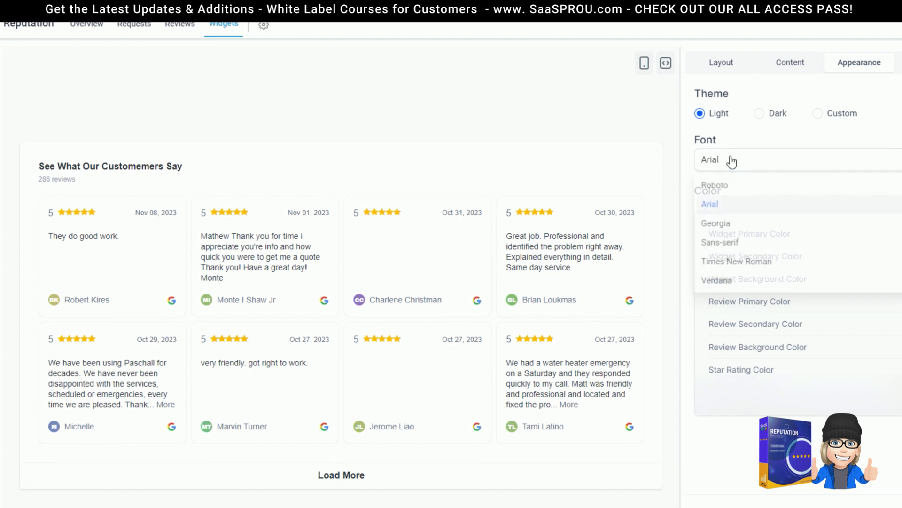
{"action": "left_click", "coordinate": [757, 265]}
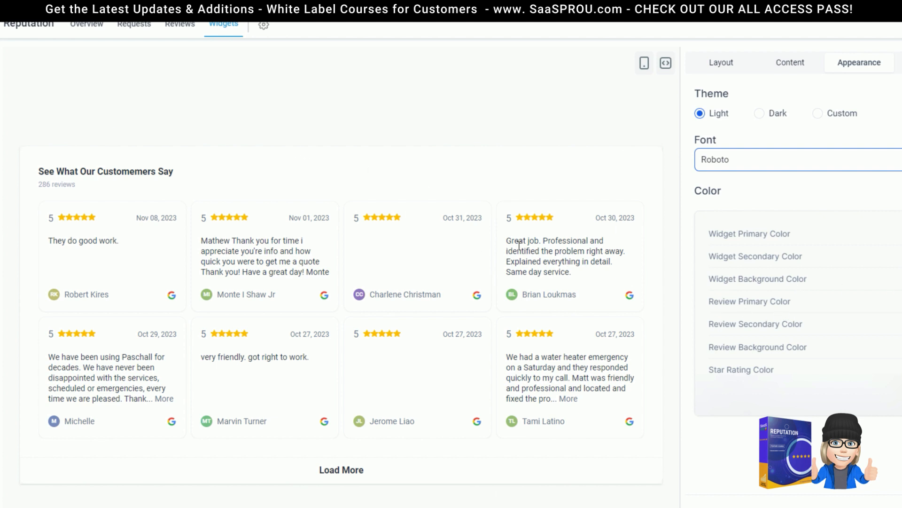
{"action": "left_click_drag", "start_coordinate": [511, 241], "coordinate": [576, 273]}
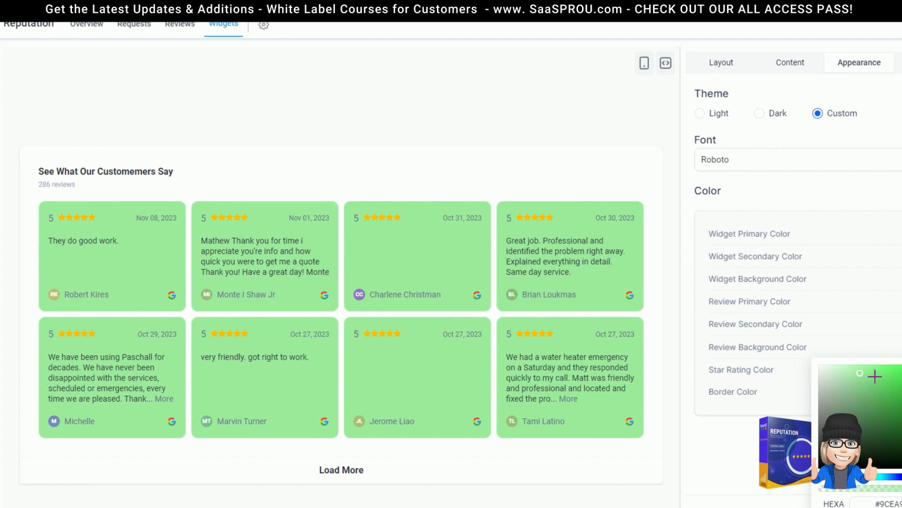
Step: Try a magenta star rating color and a turquoise border color on the custom-themed widget
{"action": "left_click", "coordinate": [757, 377]}
{"action": "left_click", "coordinate": [900, 370]}
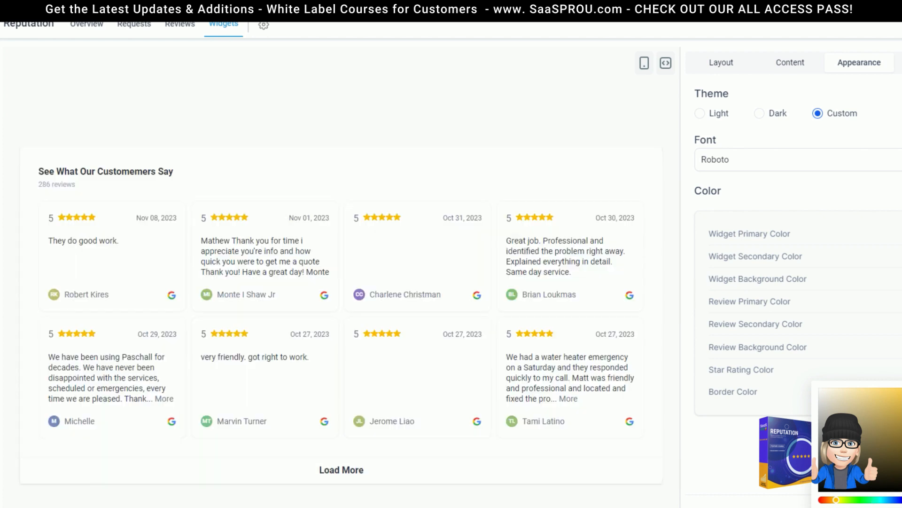
{"action": "left_click", "coordinate": [901, 500]}
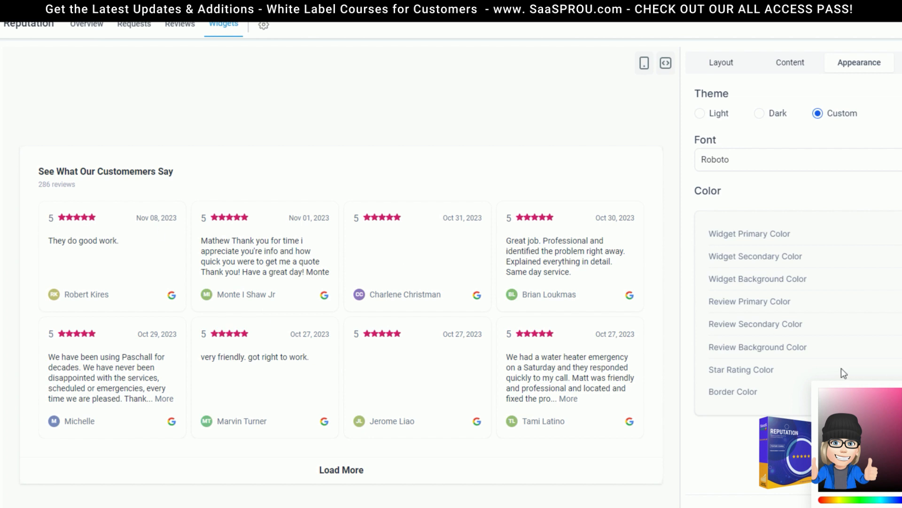
{"action": "left_click", "coordinate": [712, 408]}
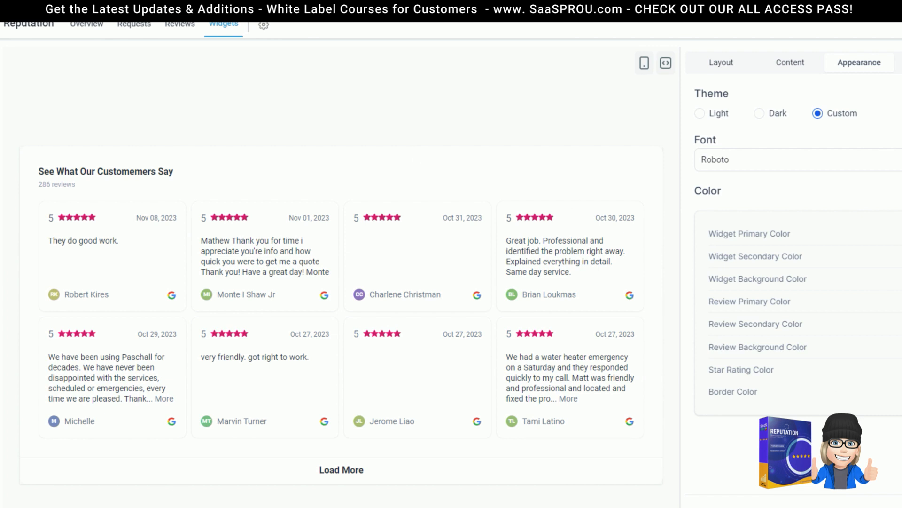
{"action": "left_click", "coordinate": [901, 392]}
{"action": "left_click_drag", "start_coordinate": [894, 337], "coordinate": [877, 338]}
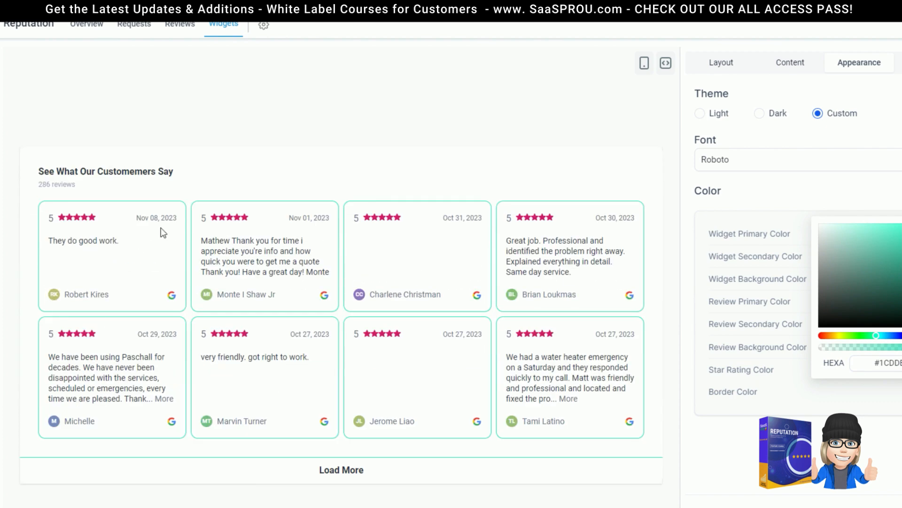
Step: Set the widget's star rating color to a bright yellow
{"action": "left_click", "coordinate": [899, 386]}
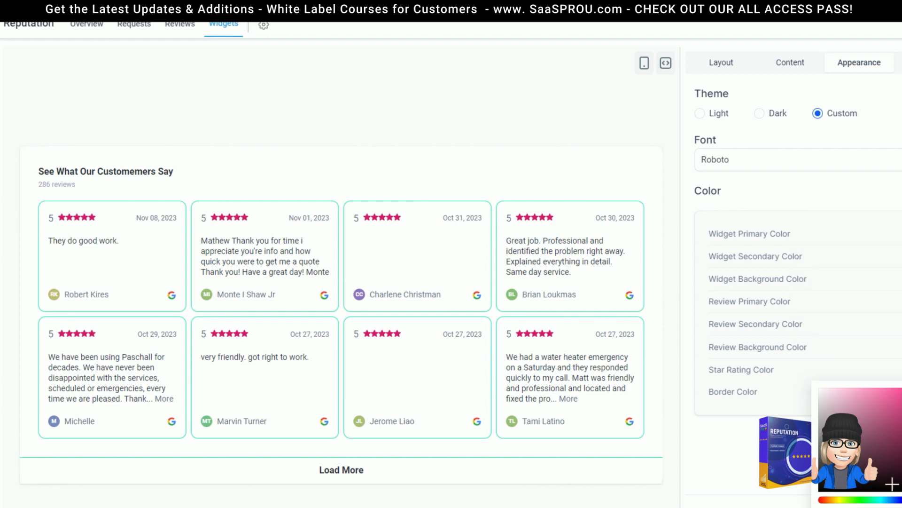
{"action": "left_click", "coordinate": [839, 500]}
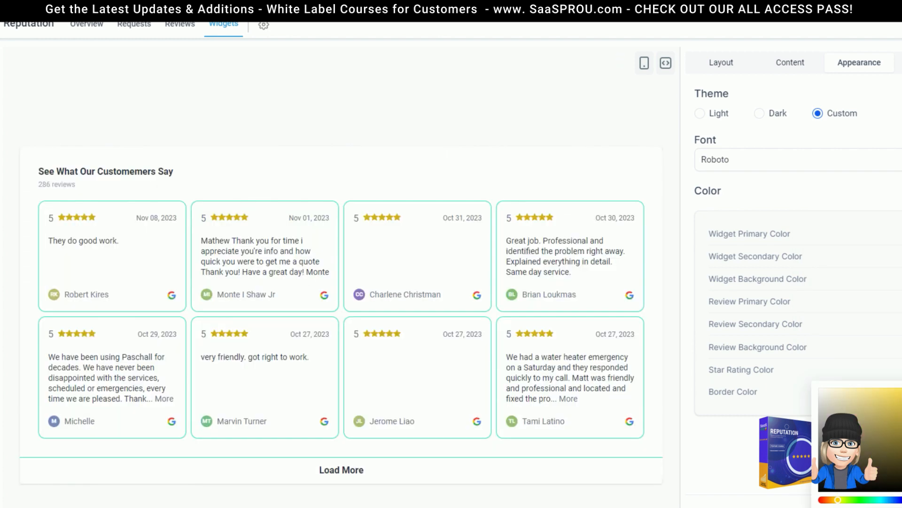
{"action": "left_click", "coordinate": [898, 393]}
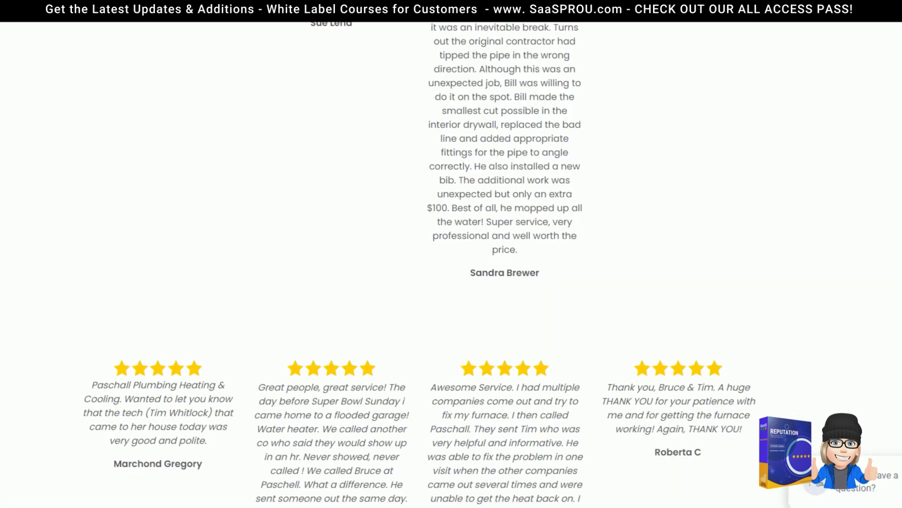
Step: Review the testimonial styling on the website's Reviews page, and copy the teal hex code #068f92 from its Testimonials heading
{"action": "scroll", "coordinate": [303, 287], "scroll_direction": "up", "scroll_amount": 10}
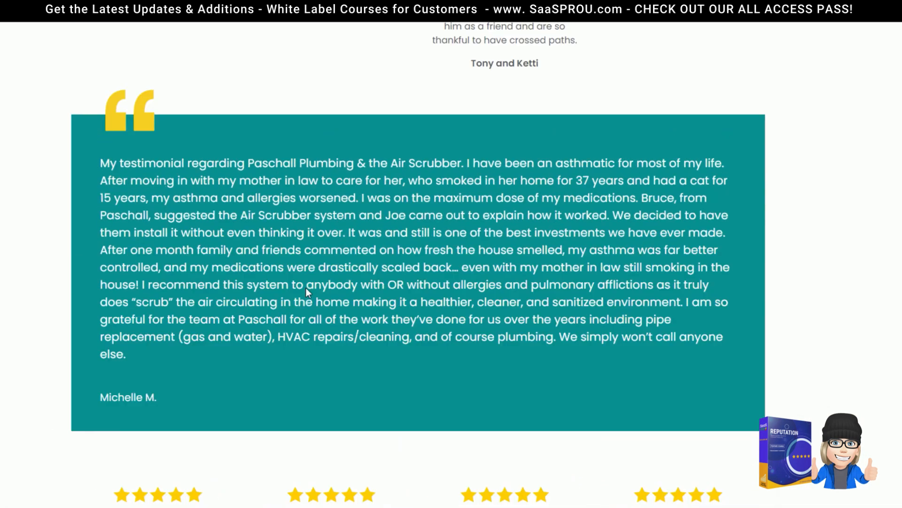
{"action": "scroll", "coordinate": [306, 287], "scroll_direction": "up", "scroll_amount": 6}
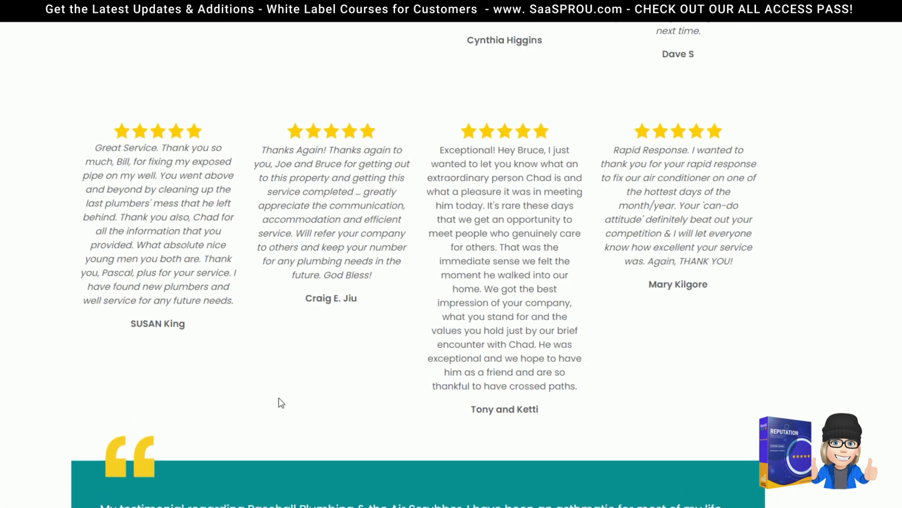
{"action": "scroll", "coordinate": [222, 230], "scroll_direction": "down", "scroll_amount": 4}
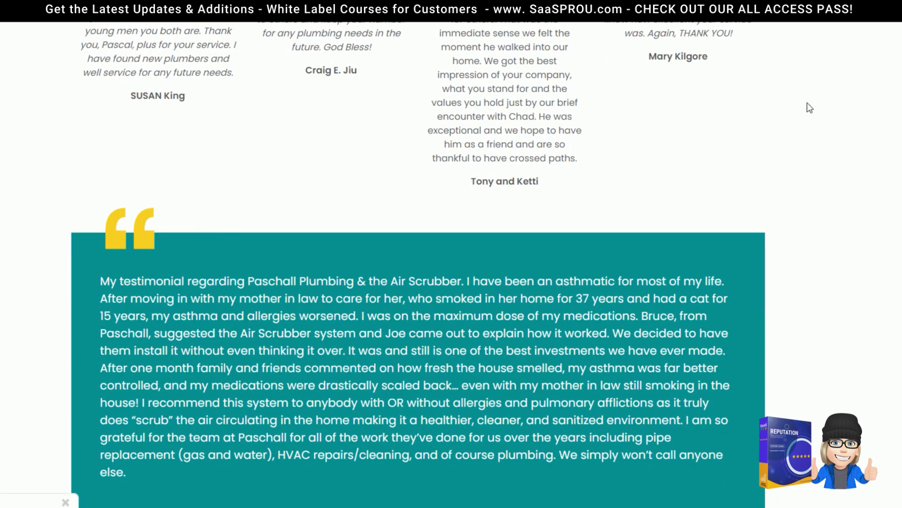
{"action": "scroll", "coordinate": [256, 255], "scroll_direction": "up", "scroll_amount": 8}
{"action": "scroll", "coordinate": [558, 330], "scroll_direction": "down", "scroll_amount": 8}
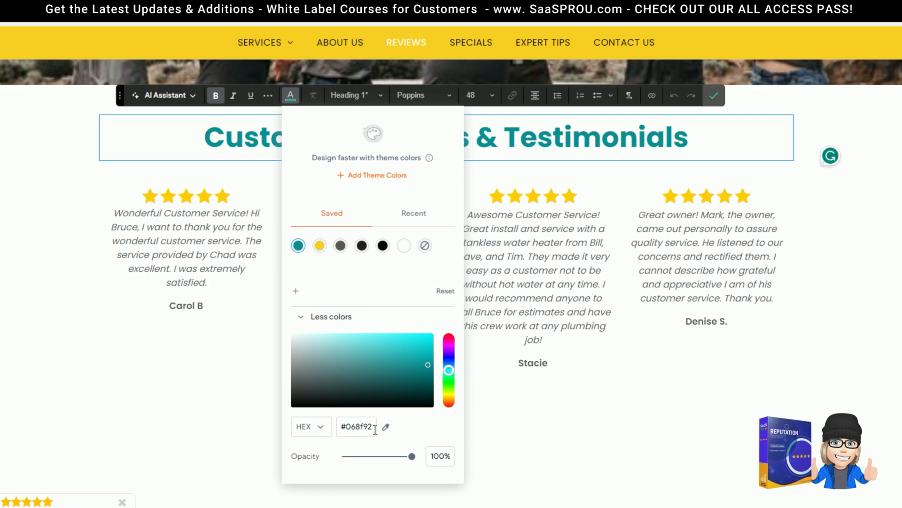
{"action": "left_click_drag", "start_coordinate": [376, 429], "coordinate": [339, 429]}
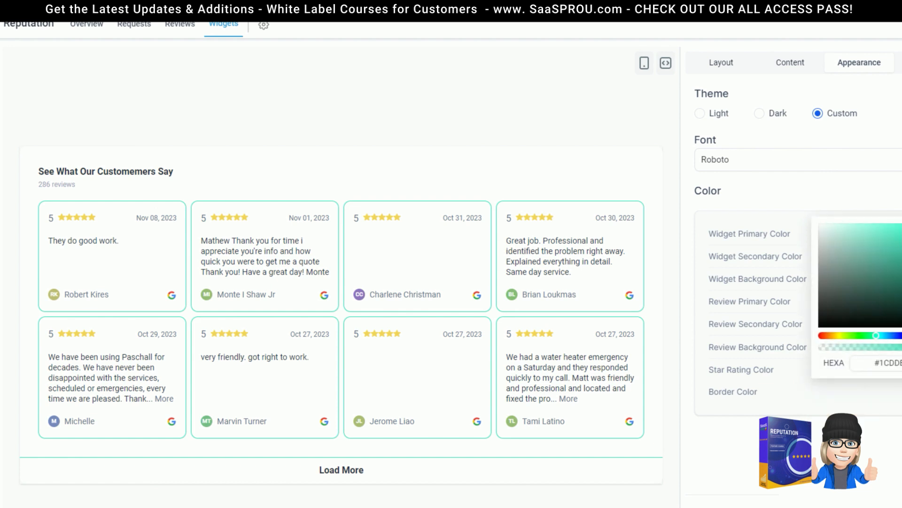
Step: Apply the copied teal #068f92 as both the widget's border color and the review background color
{"action": "double_click", "coordinate": [899, 363]}
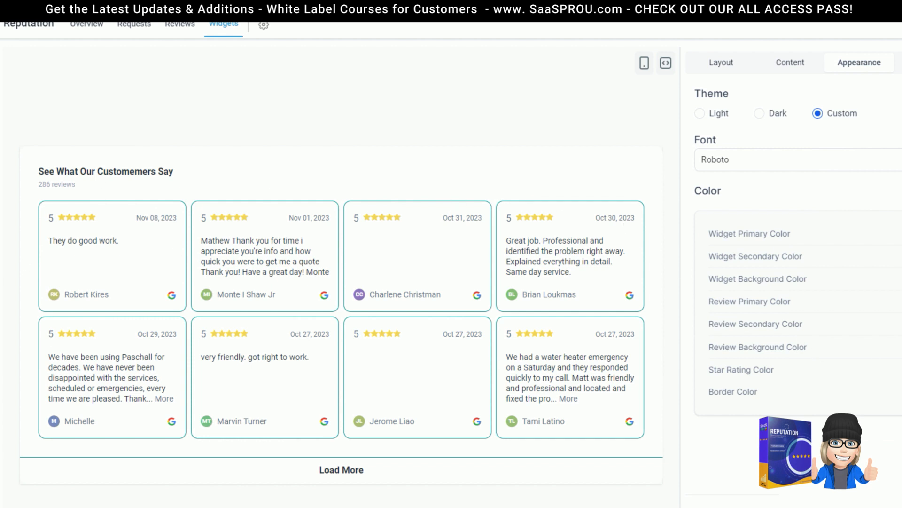
{"action": "left_click", "coordinate": [901, 347]}
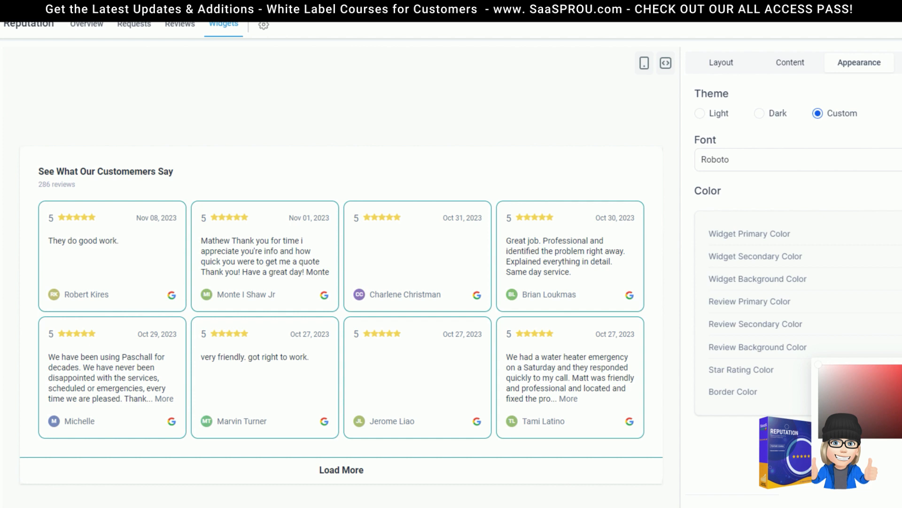
{"action": "key", "text": "ctrl+v"}
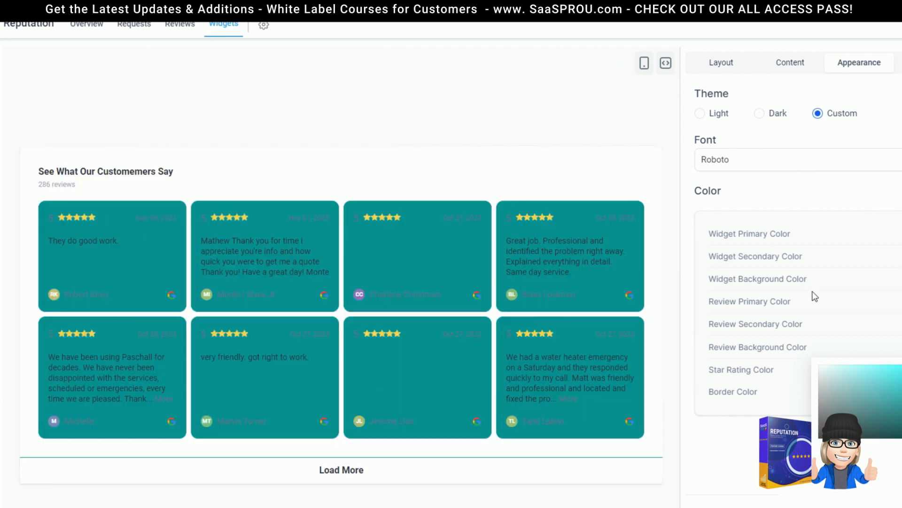
{"action": "left_click", "coordinate": [846, 287]}
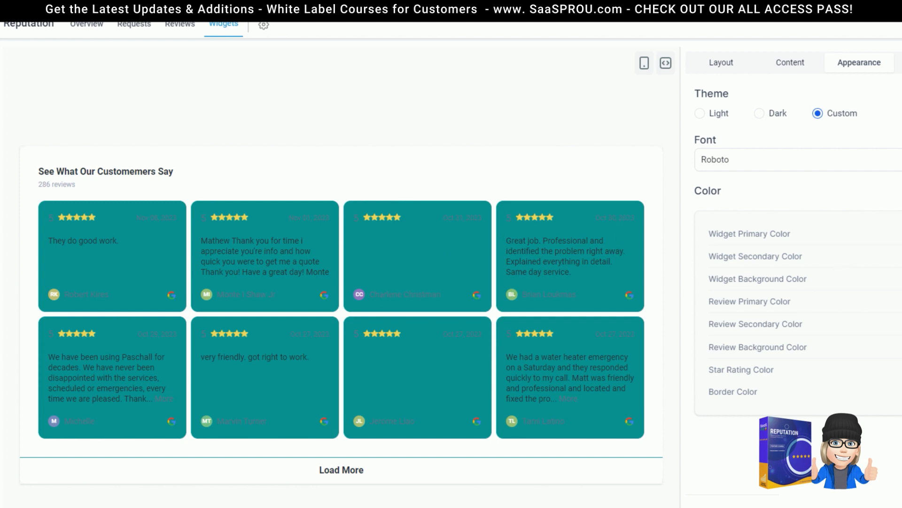
Step: Set the widget secondary color and the widget primary color to white
{"action": "left_click", "coordinate": [901, 257]}
{"action": "left_click", "coordinate": [820, 278]}
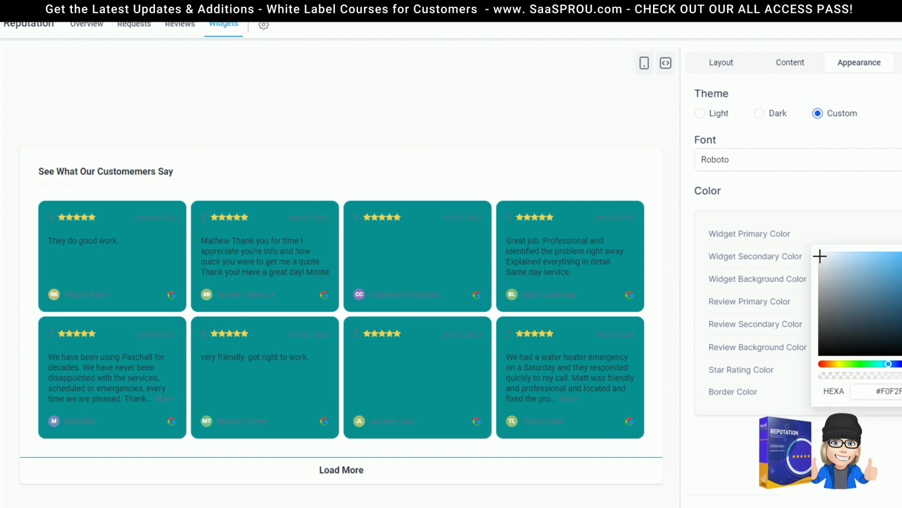
{"action": "left_click_drag", "start_coordinate": [820, 255], "coordinate": [816, 250]}
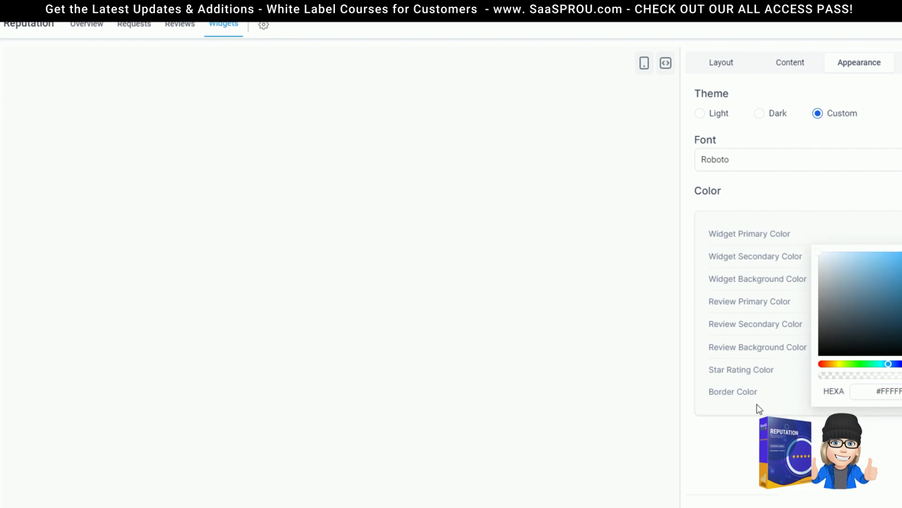
Step: Set the review primary color and the review secondary color to white for the text on the teal cards
{"action": "left_click", "coordinate": [901, 302]}
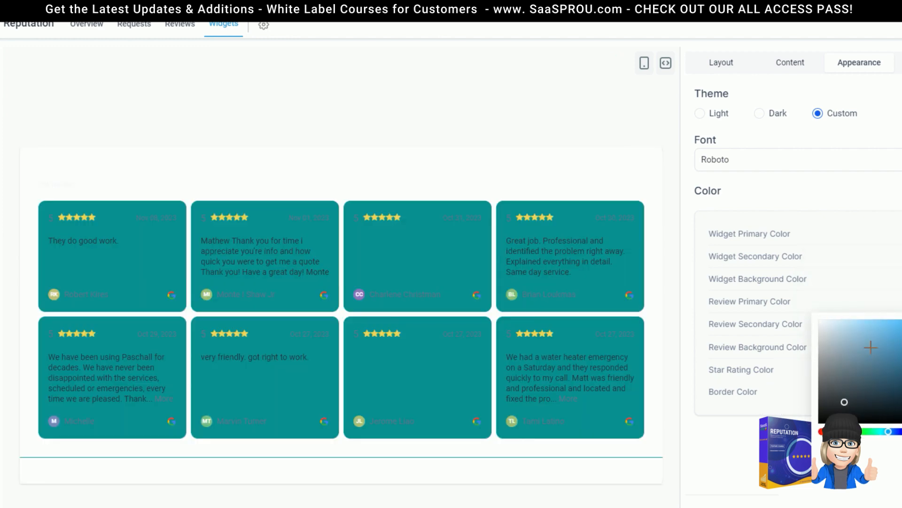
{"action": "left_click_drag", "start_coordinate": [847, 402], "coordinate": [820, 322]}
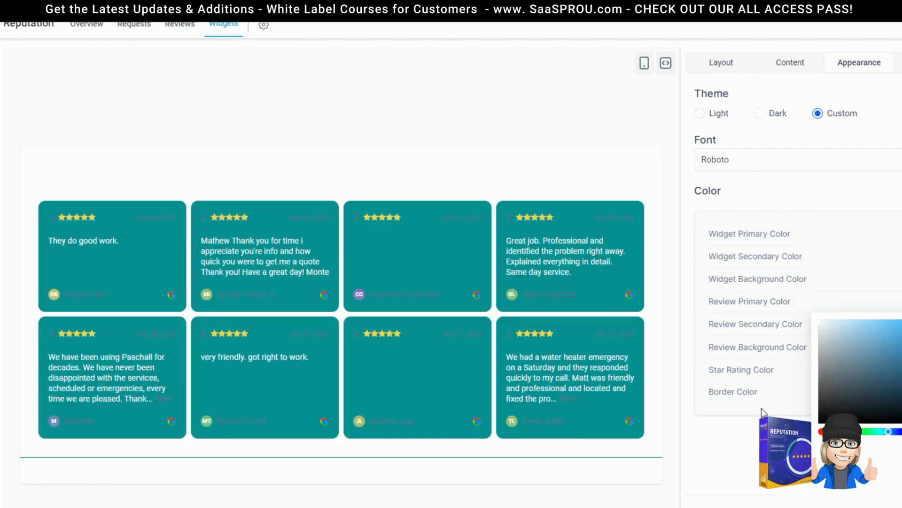
{"action": "left_click", "coordinate": [901, 323]}
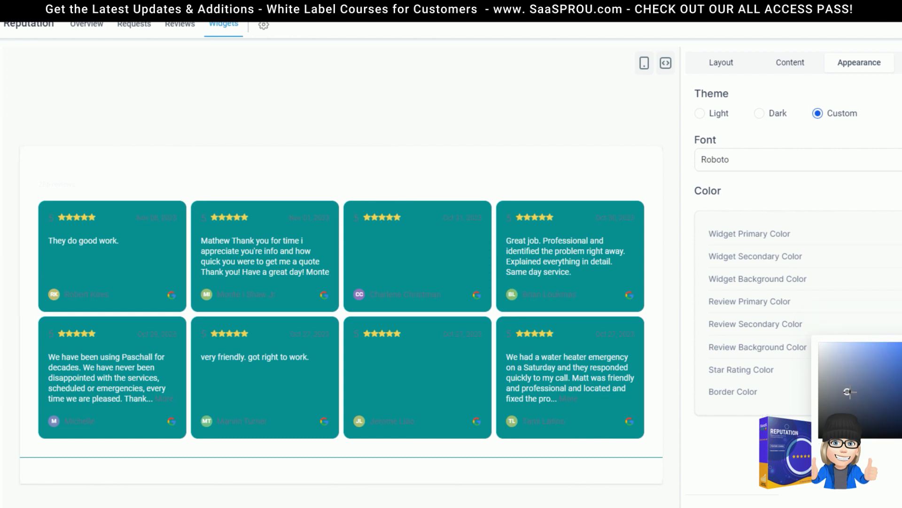
{"action": "mouse_move", "coordinate": [849, 392]}
{"action": "left_mouse_down"}
{"action": "mouse_move", "coordinate": [835, 354]}
{"action": "mouse_move", "coordinate": [818, 341]}
{"action": "left_mouse_up"}
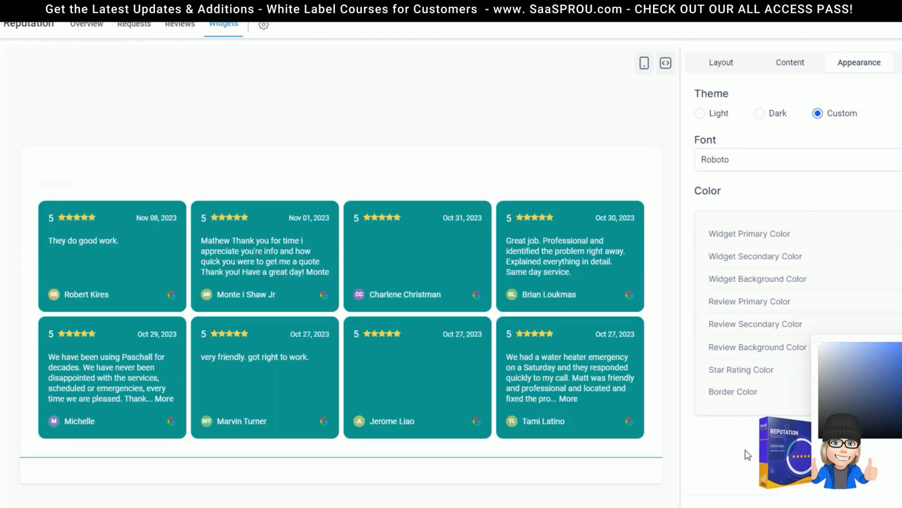
{"action": "left_click", "coordinate": [745, 452]}
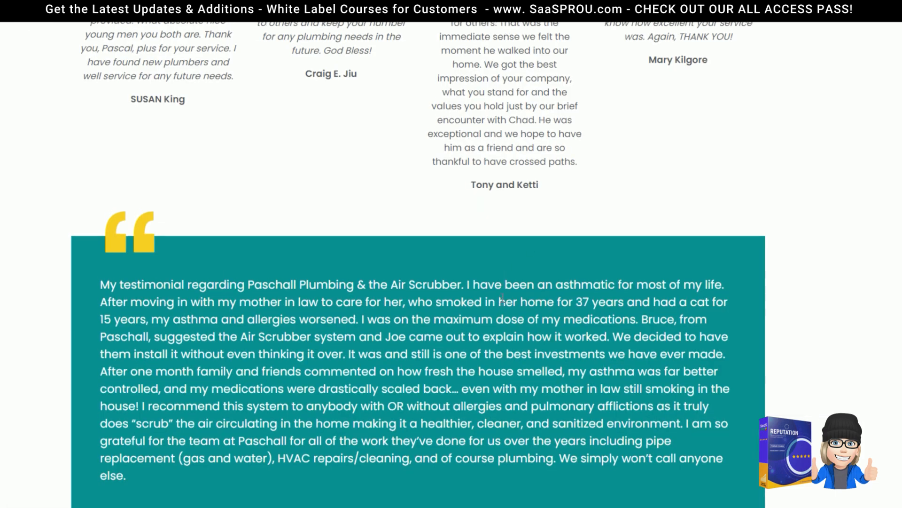
Step: Save the customized review widget under the name "website review layout" with Make it LIVE enabled
{"action": "scroll", "coordinate": [520, 314], "scroll_direction": "up", "scroll_amount": 15}
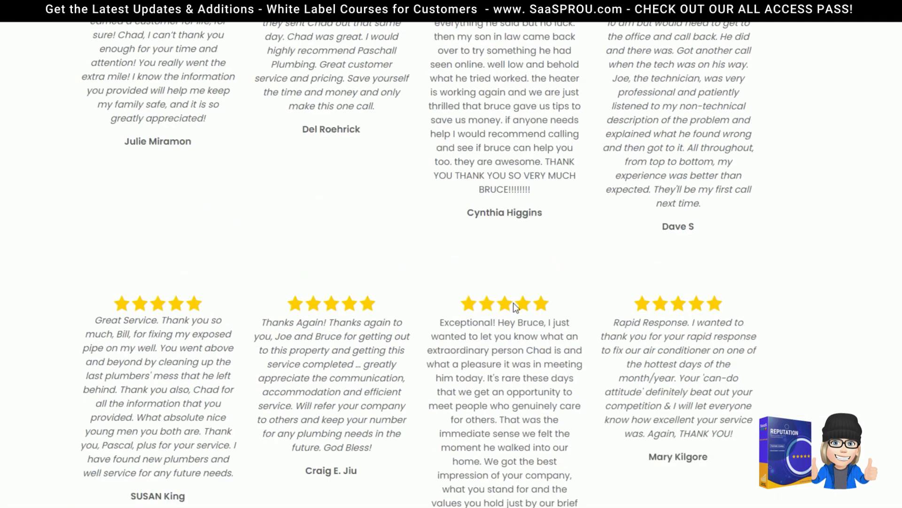
{"action": "scroll", "coordinate": [520, 314], "scroll_direction": "up", "scroll_amount": 15}
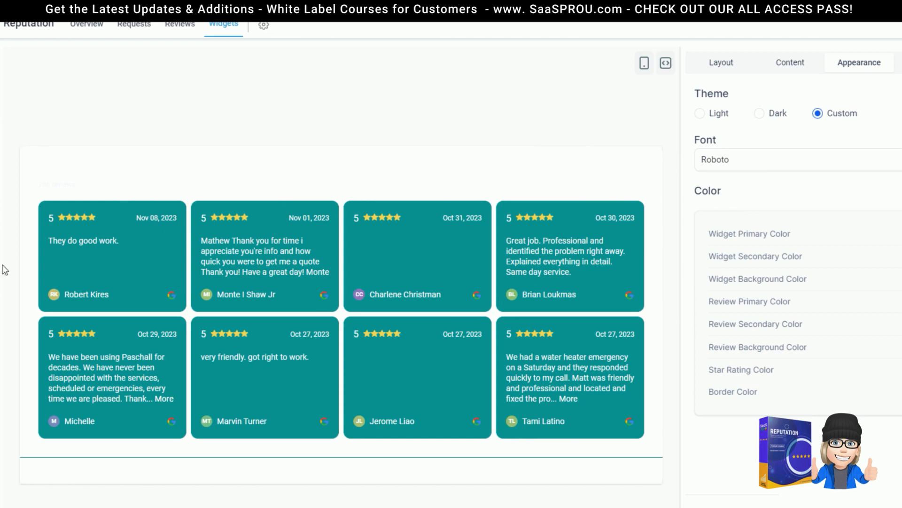
{"action": "left_click_drag", "start_coordinate": [901, 82], "coordinate": [901, 258]}
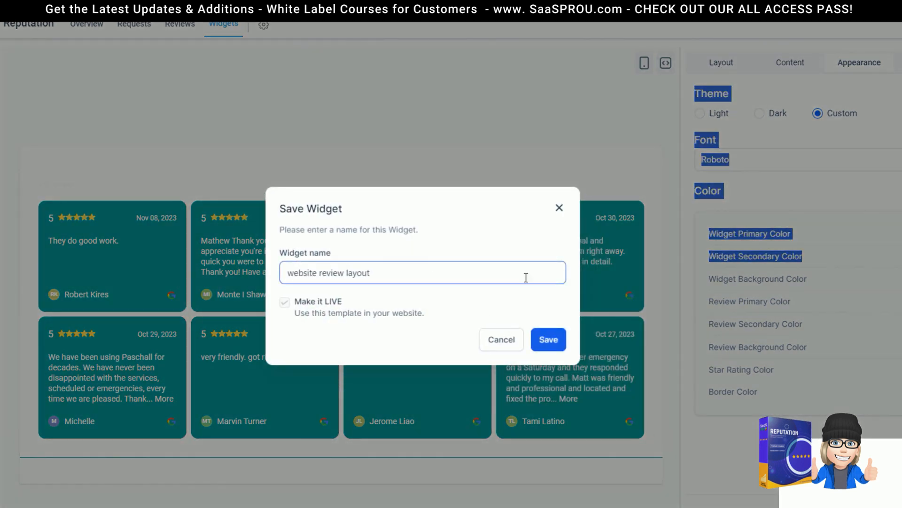
{"action": "left_click", "coordinate": [547, 338]}
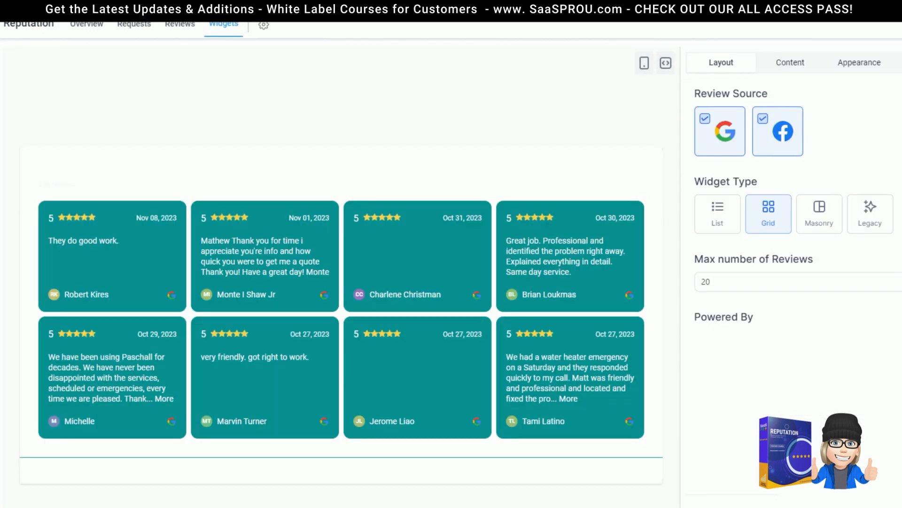
Step: Hide the date and reviewer icon on the widget's reviews, and exclude reviews containing no description
{"action": "left_click", "coordinate": [899, 62]}
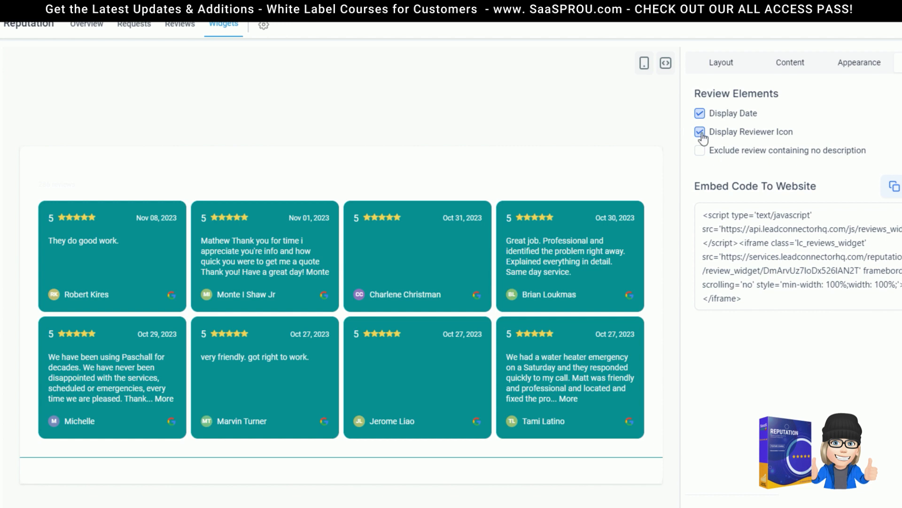
{"action": "left_click", "coordinate": [700, 114]}
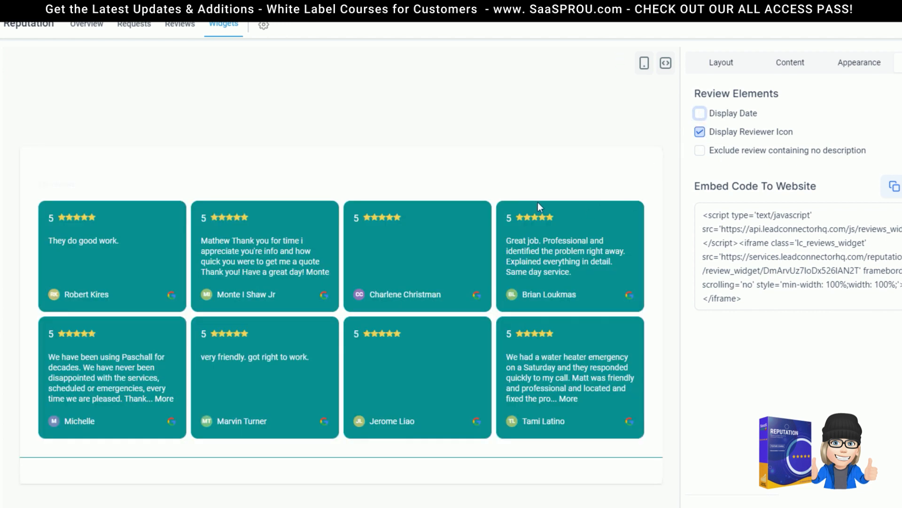
{"action": "left_click", "coordinate": [700, 132]}
{"action": "left_click", "coordinate": [700, 132]}
{"action": "left_click", "coordinate": [699, 132]}
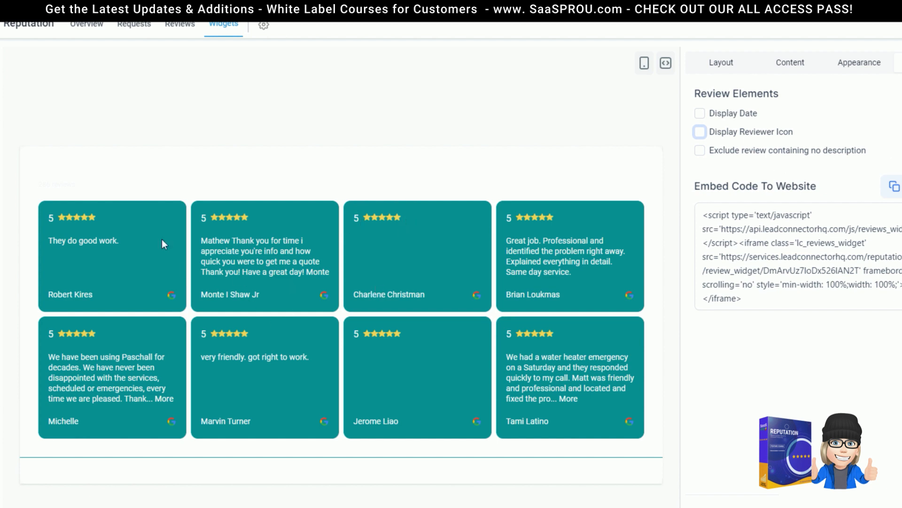
{"action": "left_click", "coordinate": [700, 151]}
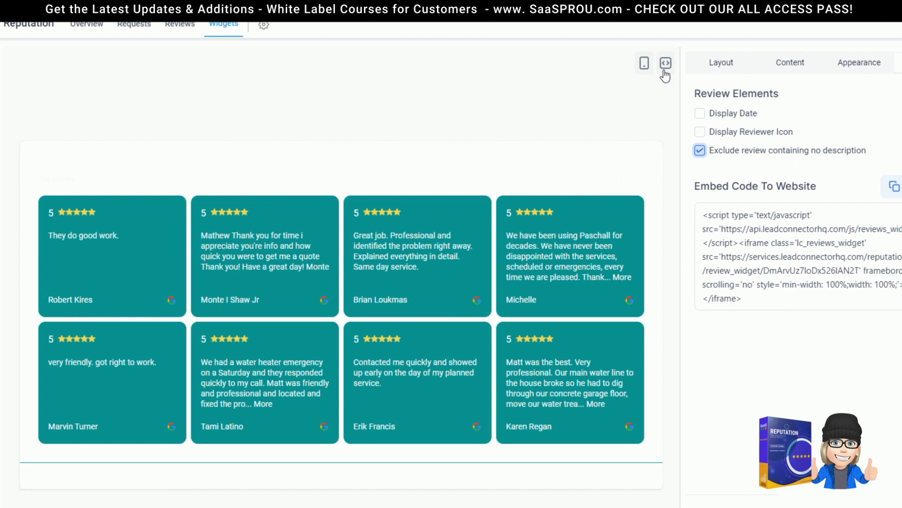
Step: Set the widget primary color to the copied teal #068f92 for the heading and Load More text
{"action": "left_click", "coordinate": [721, 65]}
{"action": "left_click", "coordinate": [856, 64]}
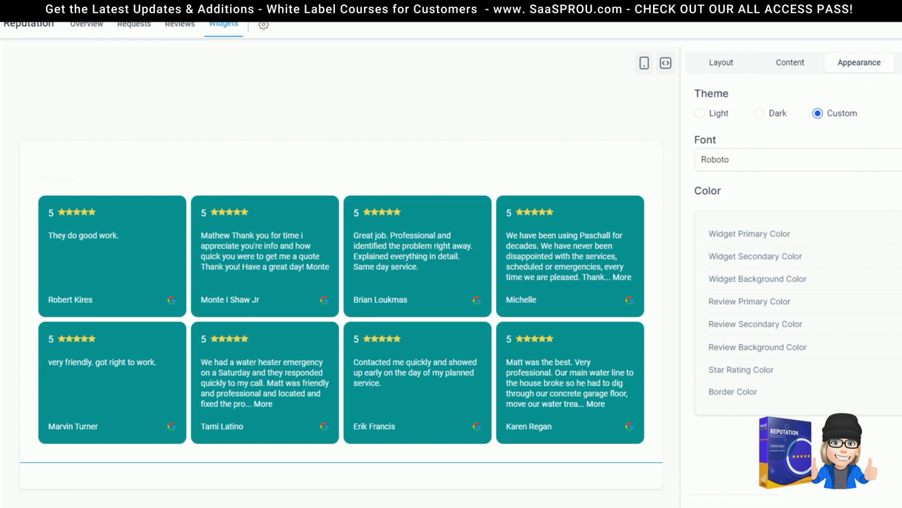
{"action": "left_click", "coordinate": [901, 234]}
{"action": "left_click_drag", "start_coordinate": [901, 392], "coordinate": [797, 386]}
{"action": "key", "text": "ctrl+v"}
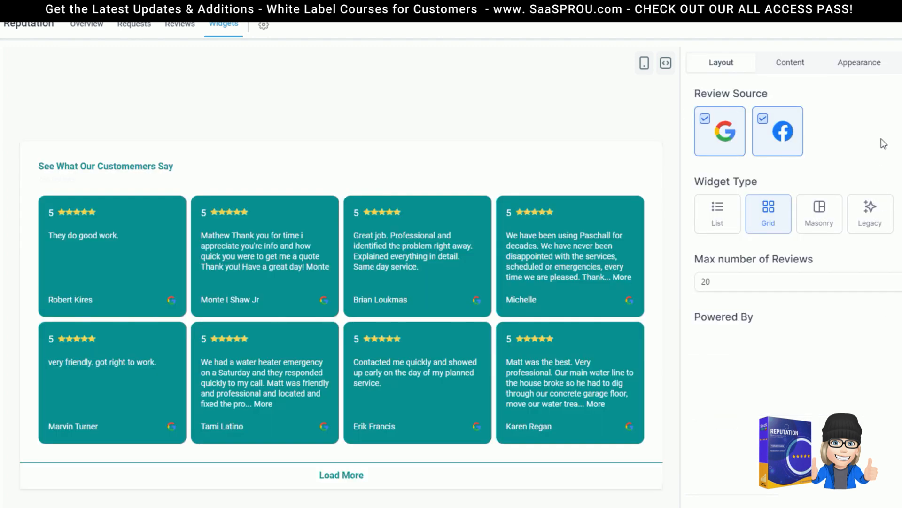
Step: Set the widget secondary color to teal #068f92 for the review count text
{"action": "left_click", "coordinate": [863, 63]}
{"action": "left_click", "coordinate": [900, 256]}
{"action": "left_click_drag", "start_coordinate": [901, 414], "coordinate": [865, 414]}
{"action": "key", "text": "ctrl+v"}
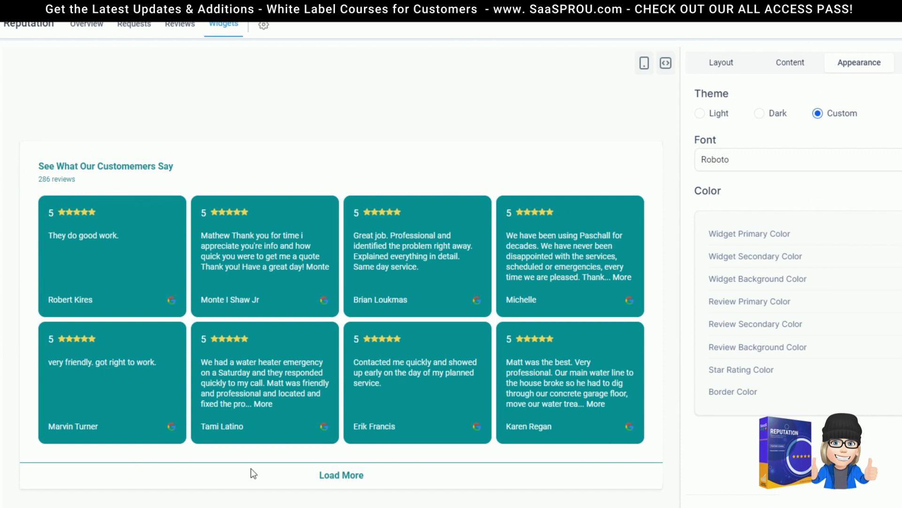
Step: Copy the widget's embed code, and finish editing the Customer Reviews & Testimonials heading in the website editor
{"action": "left_click", "coordinate": [898, 63]}
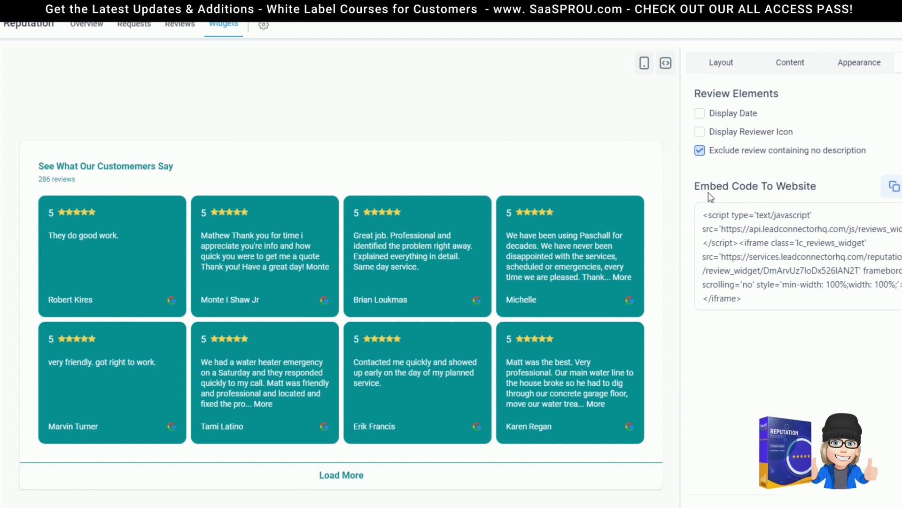
{"action": "left_click", "coordinate": [892, 188]}
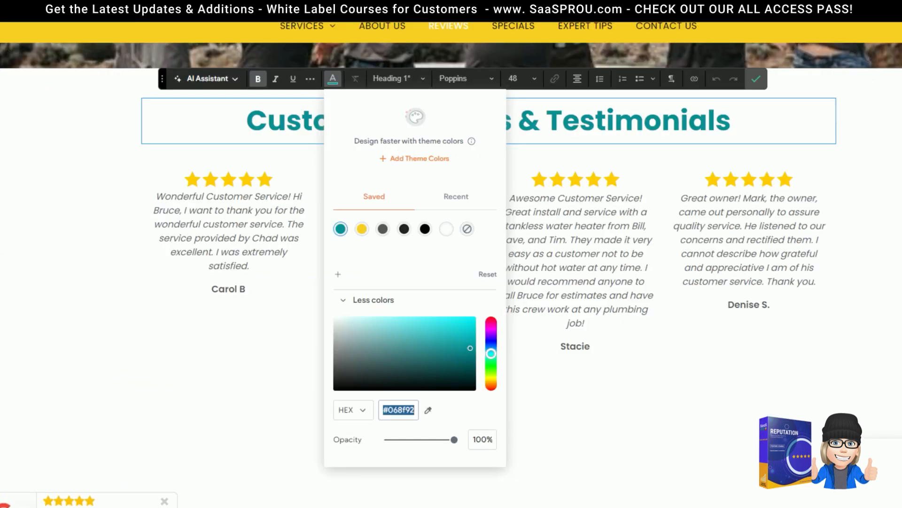
{"action": "left_click", "coordinate": [701, 143]}
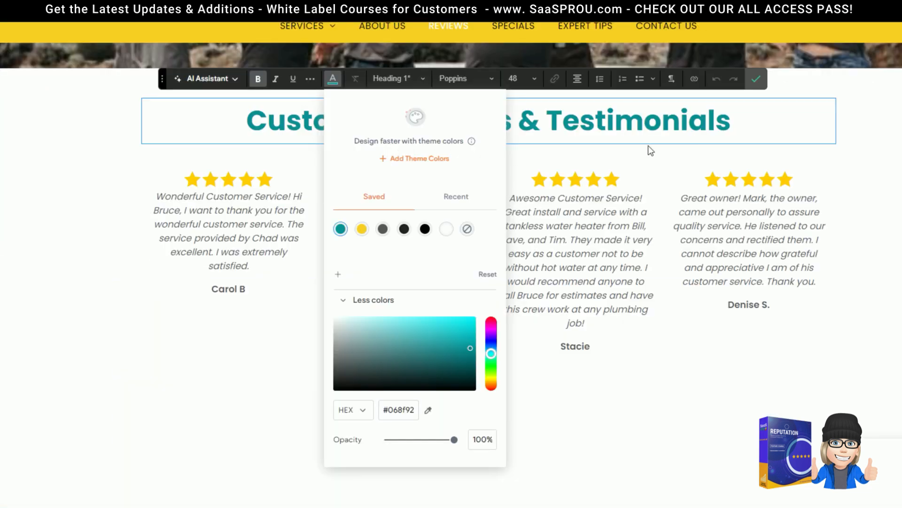
{"action": "left_click", "coordinate": [756, 79]}
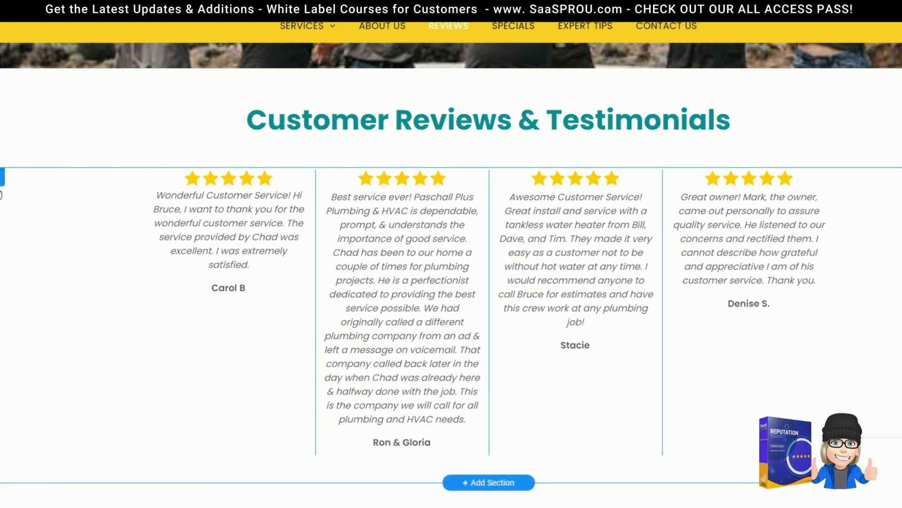
Step: Add a row above the first row of testimonials on the Reviews page and place an HTML widget in it
{"action": "left_click", "coordinate": [1, 183]}
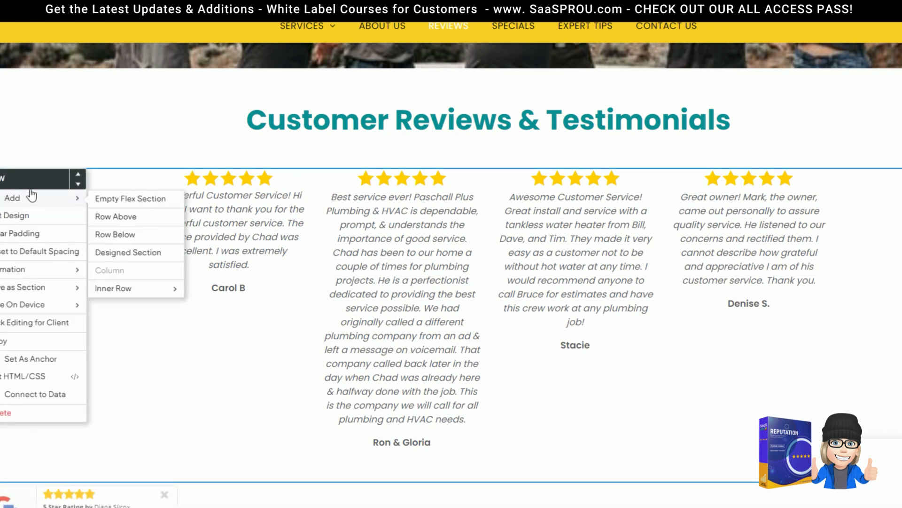
{"action": "mouse_move", "coordinate": [32, 194]}
{"action": "left_click", "coordinate": [132, 215]}
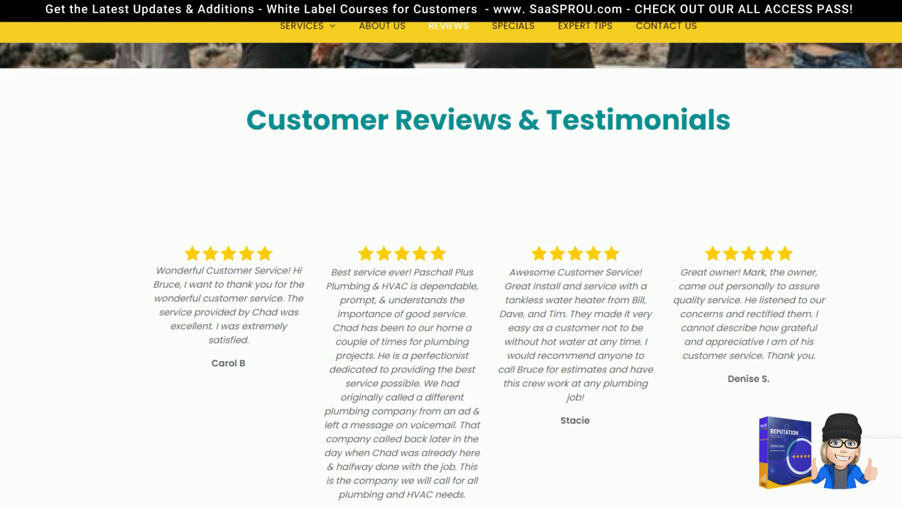
{"action": "left_click", "coordinate": [1, 113]}
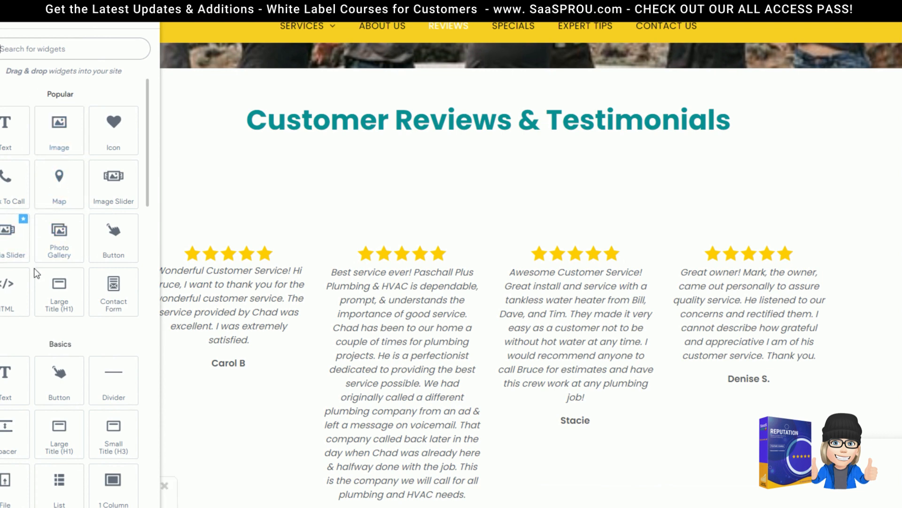
{"action": "left_click_drag", "start_coordinate": [14, 288], "coordinate": [507, 202]}
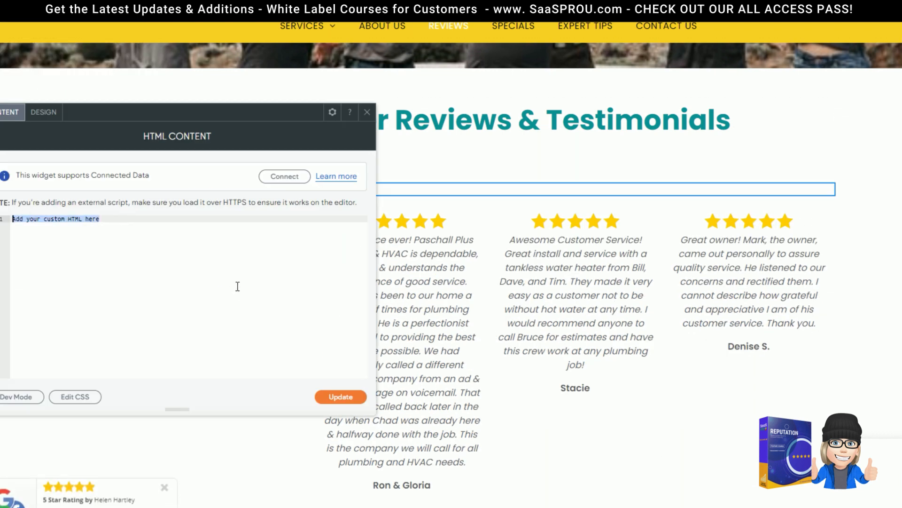
Step: Replace the HTML widget's placeholder with the copied review widget embed code and update it
{"action": "key", "text": "ctrl+v"}
{"action": "left_click", "coordinate": [341, 396]}
{"action": "left_click", "coordinate": [699, 239]}
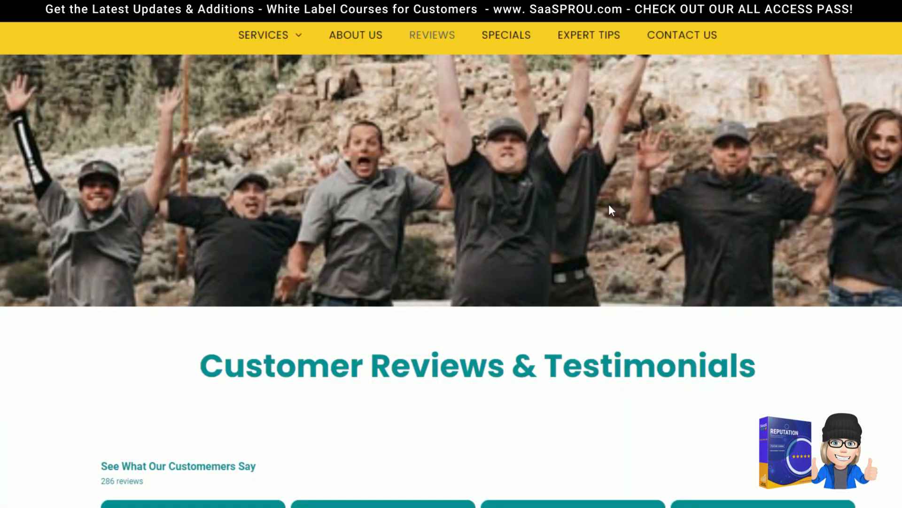
Step: Examine the embedded review widget on the Reviews page and compare its styling with the existing testimonials
{"action": "scroll", "coordinate": [554, 223], "scroll_direction": "down", "scroll_amount": 2}
{"action": "scroll", "coordinate": [553, 223], "scroll_direction": "down", "scroll_amount": 9}
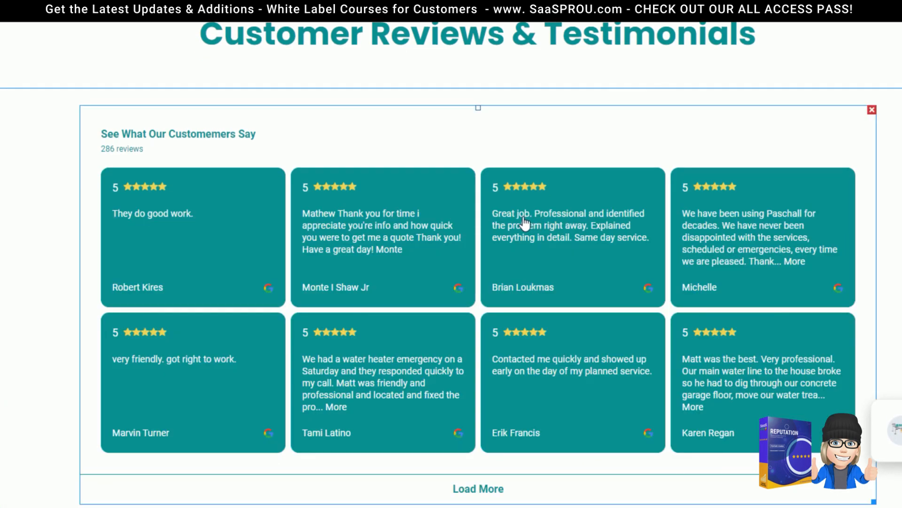
{"action": "scroll", "coordinate": [523, 222], "scroll_direction": "down", "scroll_amount": 6}
{"action": "scroll", "coordinate": [531, 282], "scroll_direction": "down", "scroll_amount": 6}
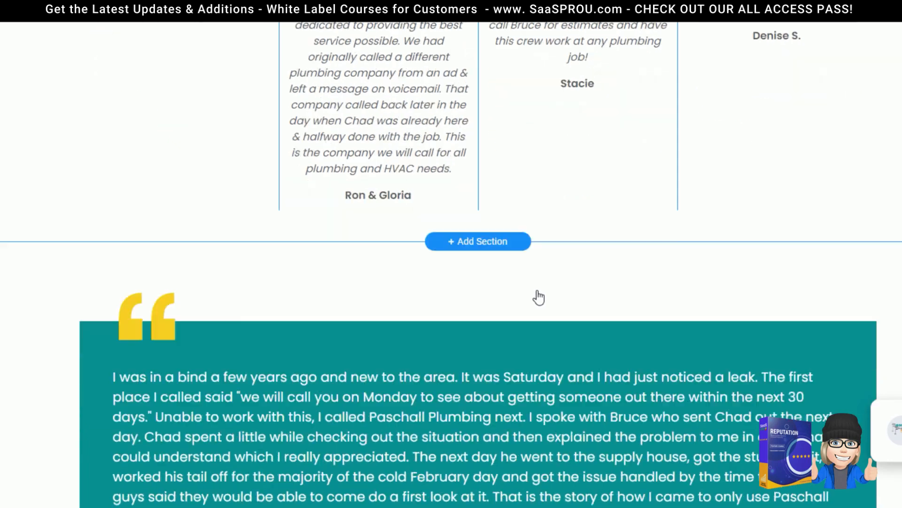
{"action": "scroll", "coordinate": [536, 298], "scroll_direction": "up", "scroll_amount": 12}
{"action": "scroll", "coordinate": [530, 296], "scroll_direction": "up", "scroll_amount": 2}
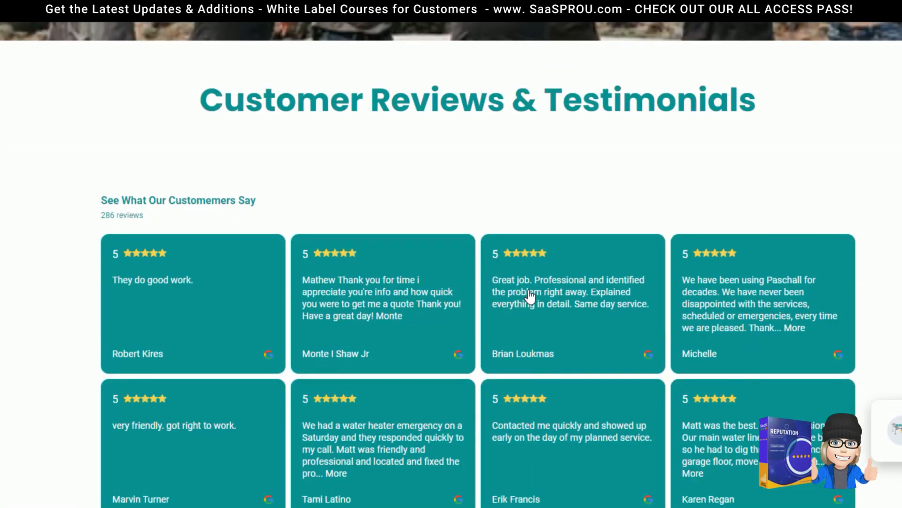
{"action": "scroll", "coordinate": [451, 254], "scroll_direction": "down", "scroll_amount": 8}
{"action": "scroll", "coordinate": [451, 253], "scroll_direction": "down", "scroll_amount": 8}
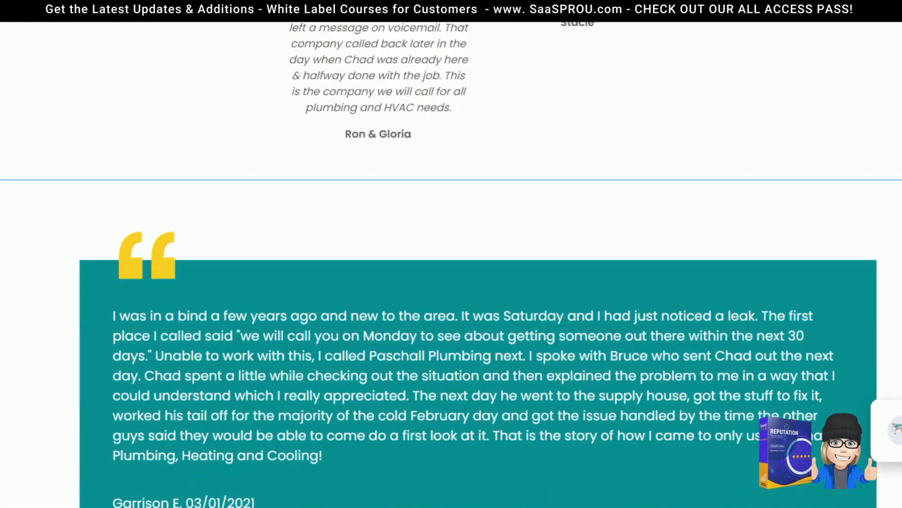
{"action": "scroll", "coordinate": [451, 254], "scroll_direction": "down", "scroll_amount": 1}
{"action": "scroll", "coordinate": [451, 254], "scroll_direction": "right", "scroll_amount": 1}
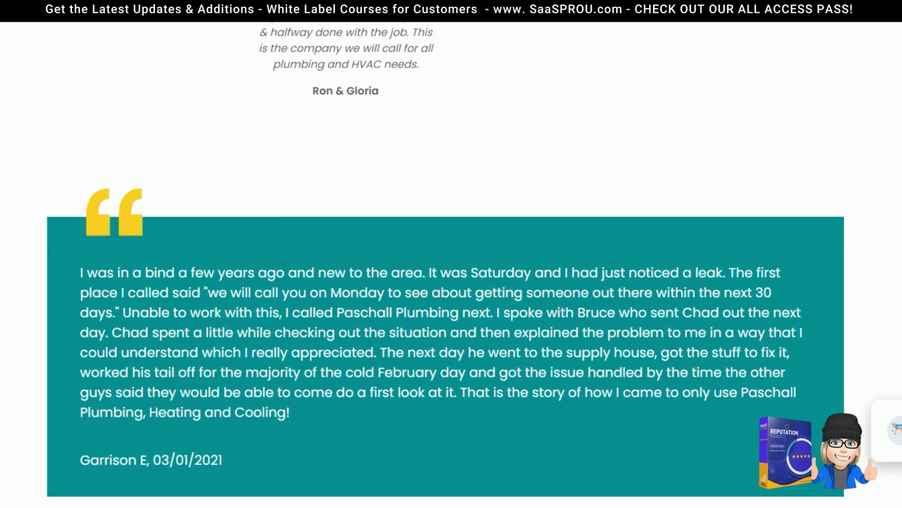
{"action": "scroll", "coordinate": [724, 218], "scroll_direction": "up", "scroll_amount": 15}
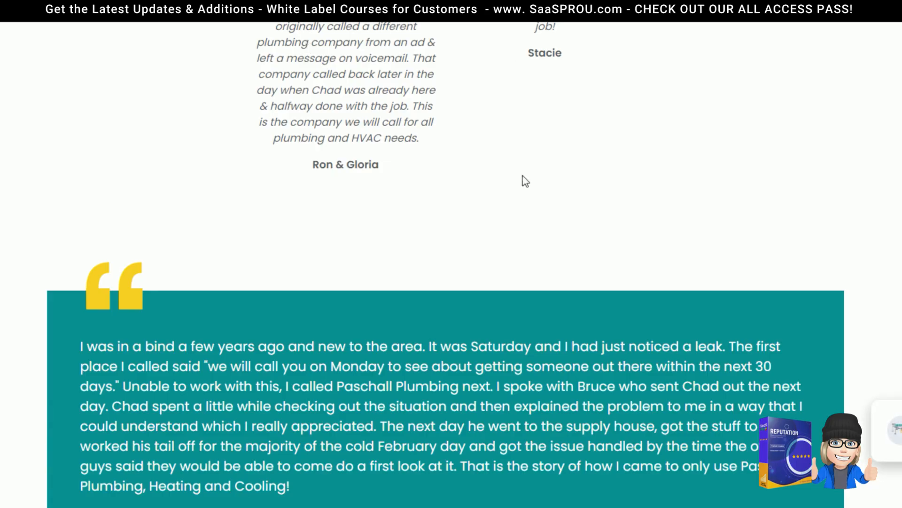
{"action": "scroll", "coordinate": [524, 190], "scroll_direction": "up", "scroll_amount": 12}
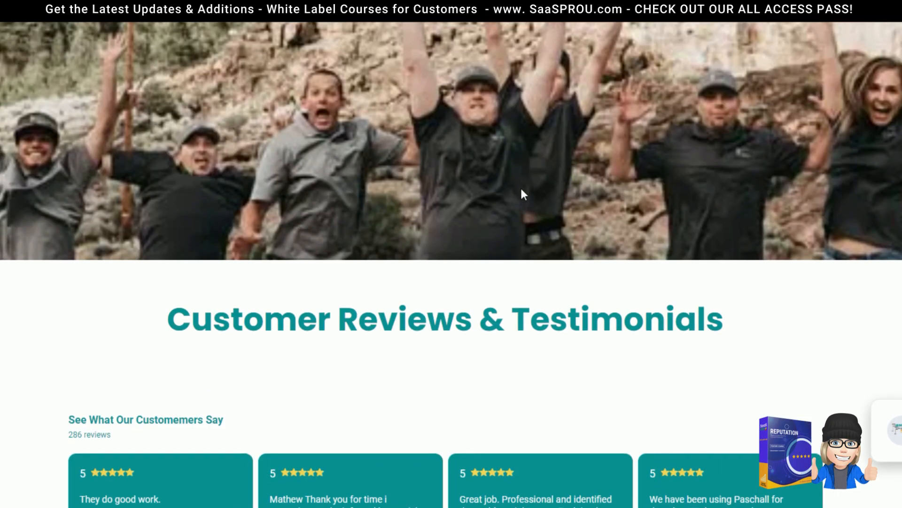
{"action": "scroll", "coordinate": [521, 190], "scroll_direction": "down", "scroll_amount": 4}
{"action": "scroll", "coordinate": [492, 150], "scroll_direction": "down", "scroll_amount": 7}
{"action": "scroll", "coordinate": [491, 150], "scroll_direction": "up", "scroll_amount": 2}
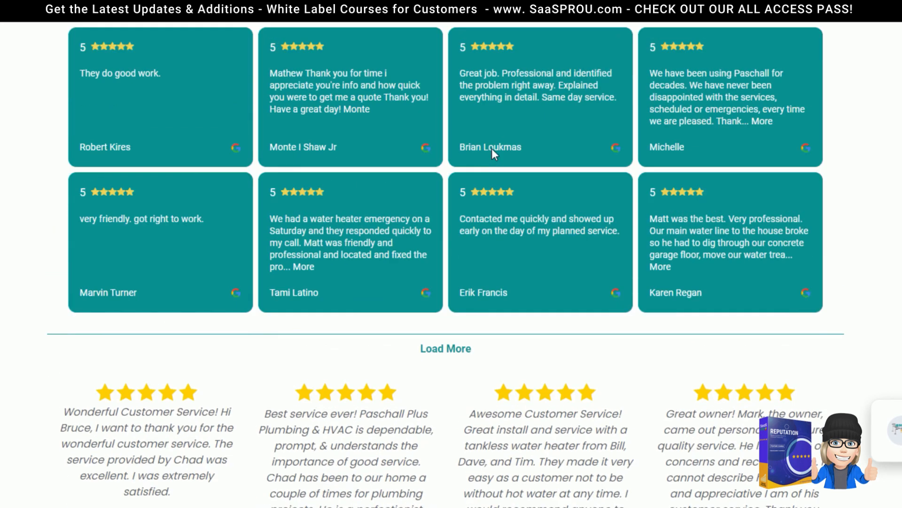
{"action": "scroll", "coordinate": [492, 153], "scroll_direction": "up", "scroll_amount": 1}
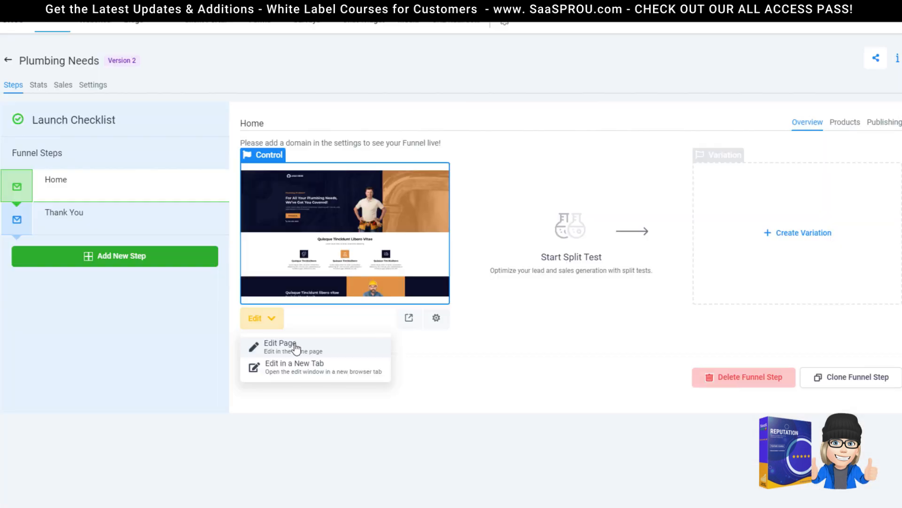
Step: Open the Plumbing Needs funnel's Home page for editing and add a custom code element above the Quisque Tincidunt Libero Vitae heading
{"action": "left_click", "coordinate": [296, 348]}
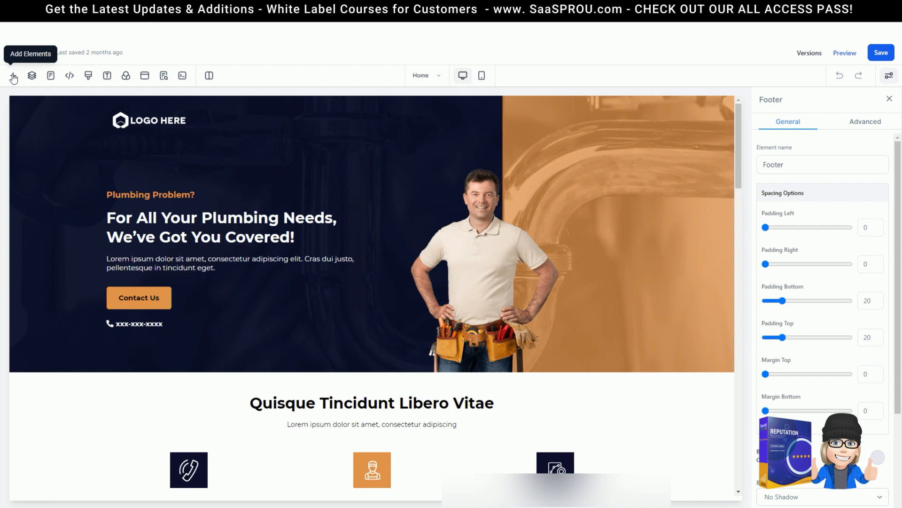
{"action": "left_click", "coordinate": [13, 76]}
{"action": "scroll", "coordinate": [187, 333], "scroll_direction": "down", "scroll_amount": 2}
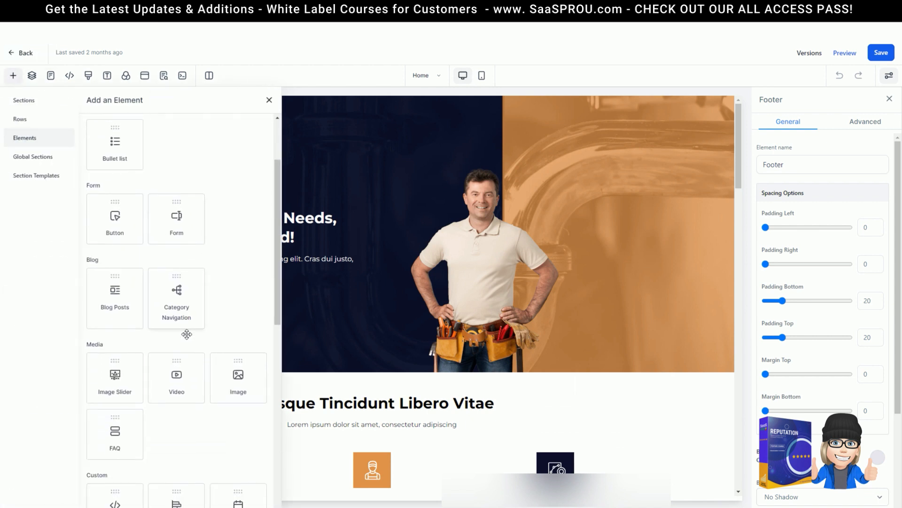
{"action": "scroll", "coordinate": [186, 334], "scroll_direction": "down", "scroll_amount": 4}
{"action": "left_click_drag", "start_coordinate": [115, 318], "coordinate": [413, 403]}
{"action": "scroll", "coordinate": [409, 329], "scroll_direction": "down", "scroll_amount": 2}
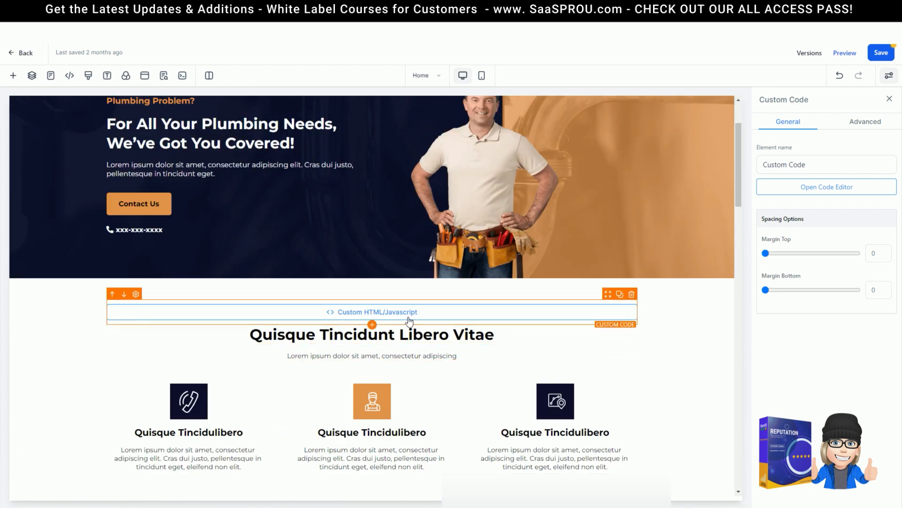
Step: Paste the review widget embed code into the custom code element and save the code
{"action": "left_click", "coordinate": [838, 187]}
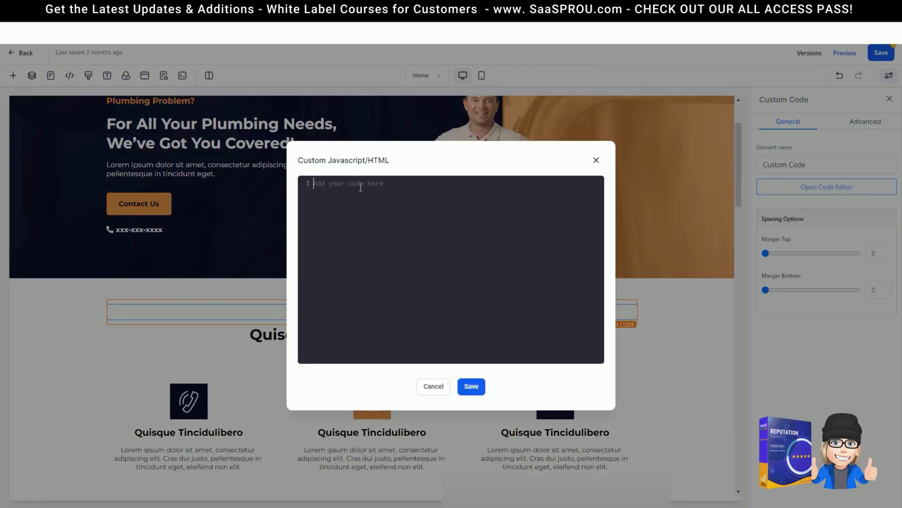
{"action": "key", "text": "ctrl+v"}
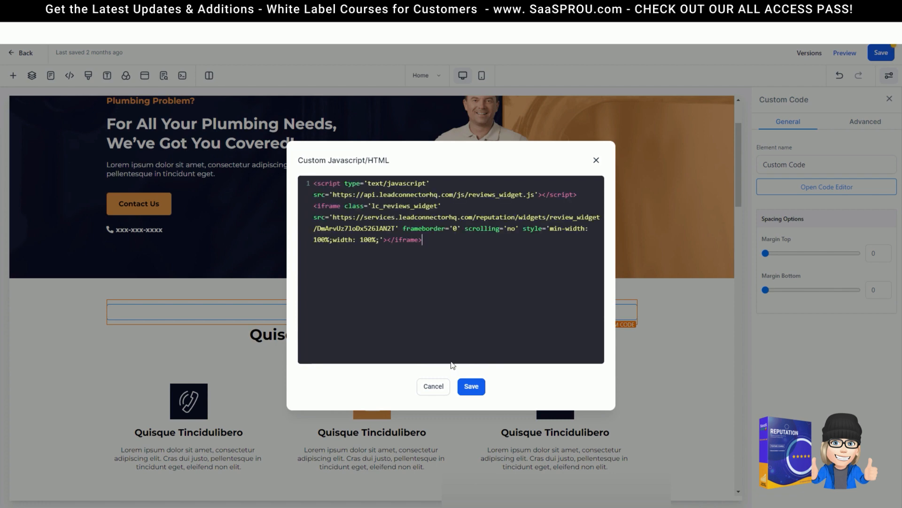
{"action": "left_click", "coordinate": [472, 386]}
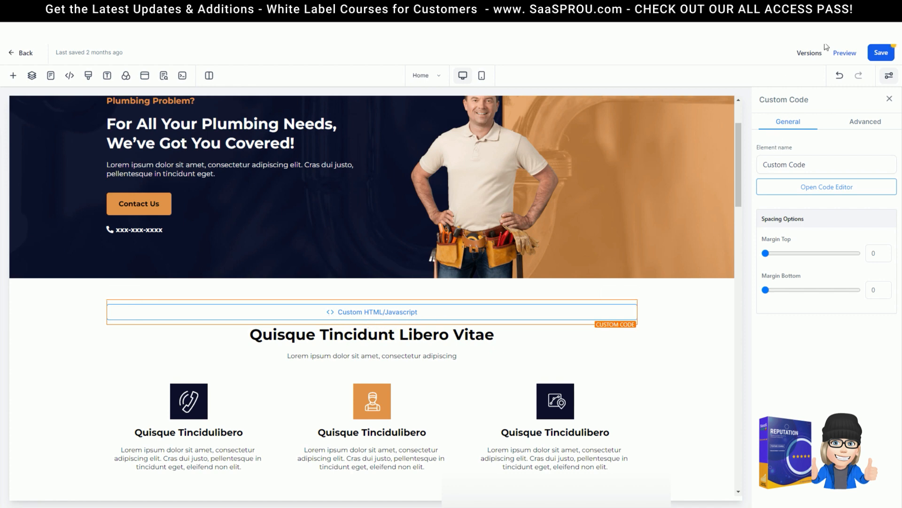
Step: Save the funnel's Home page and preview the review widget above the Quisque Tincidunt Libero Vitae section
{"action": "left_click", "coordinate": [881, 52]}
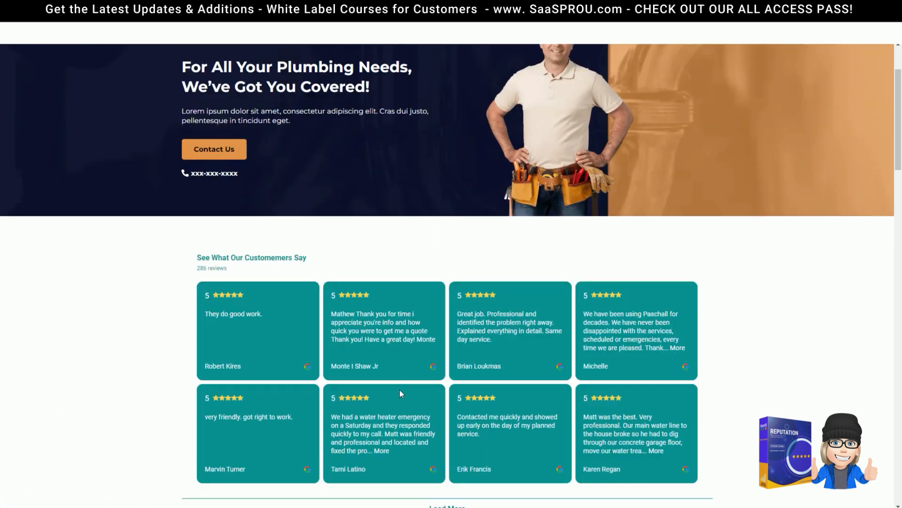
{"action": "scroll", "coordinate": [155, 96], "scroll_direction": "down", "scroll_amount": 1}
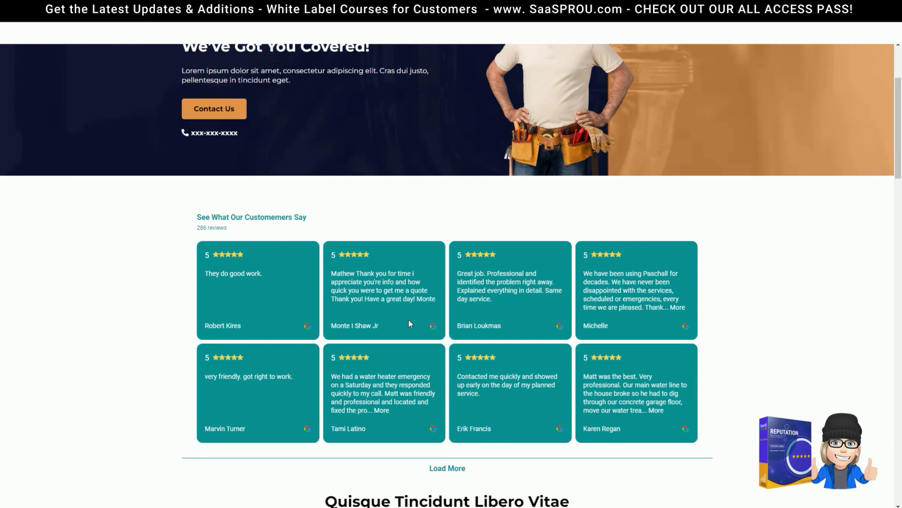
{"action": "scroll", "coordinate": [371, 404], "scroll_direction": "down", "scroll_amount": 5}
{"action": "scroll", "coordinate": [371, 404], "scroll_direction": "up", "scroll_amount": 8}
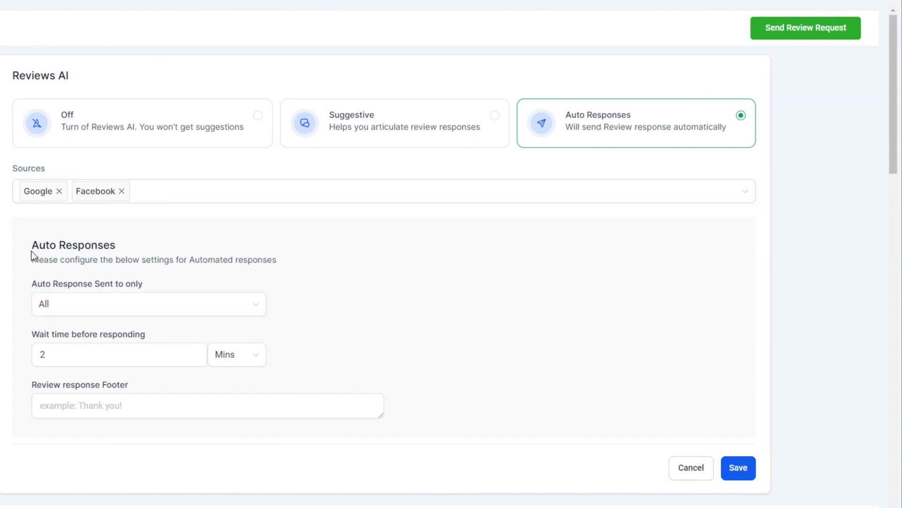
Step: Configure Reviews AI auto responses for All ratings with a 2-minute wait, save, and check the Reviews AI reply under the first review
{"action": "left_click", "coordinate": [61, 314]}
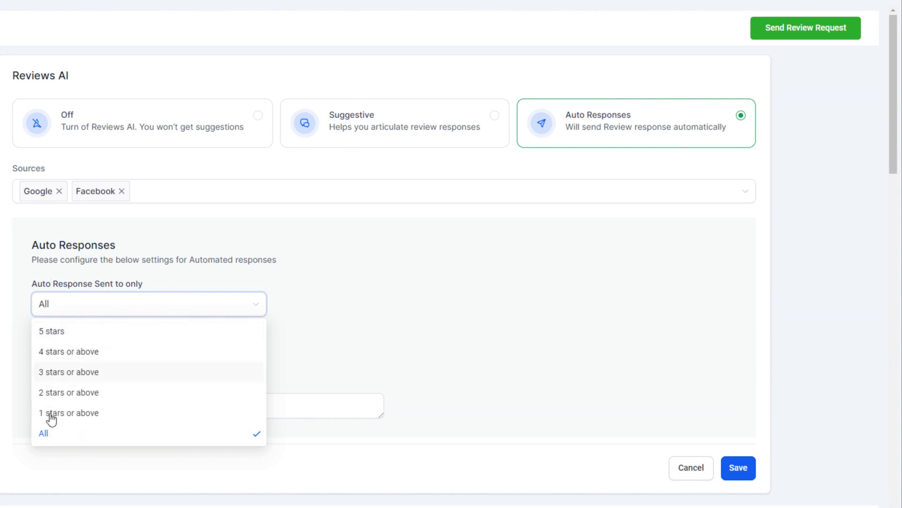
{"action": "left_click", "coordinate": [72, 432]}
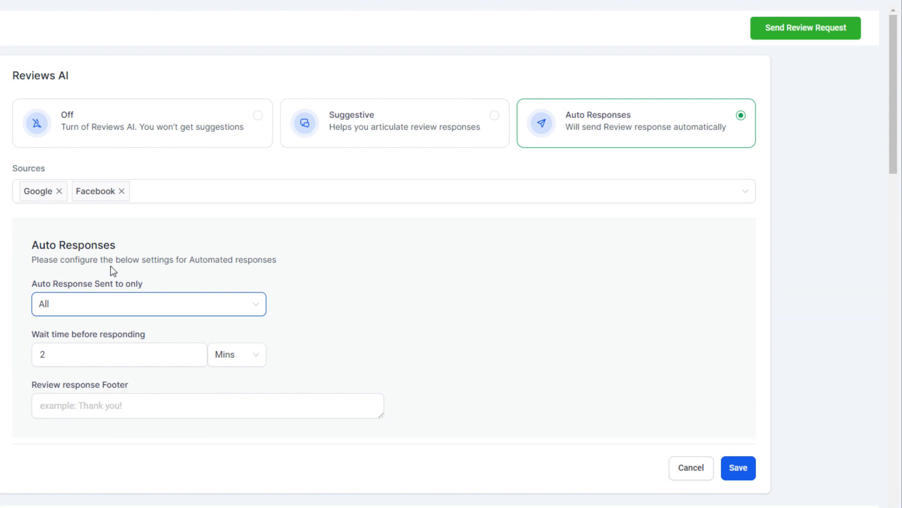
{"action": "left_click", "coordinate": [237, 354]}
{"action": "left_click", "coordinate": [101, 319]}
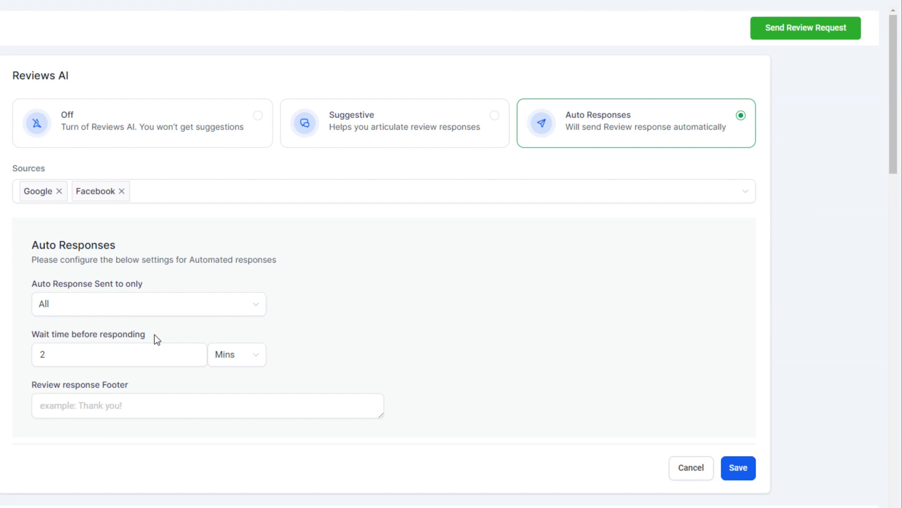
{"action": "left_click", "coordinate": [231, 357]}
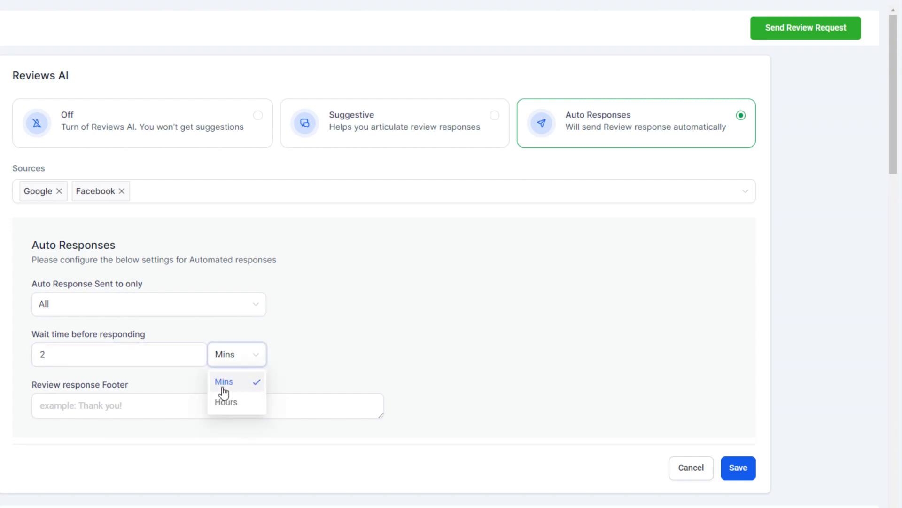
{"action": "left_click", "coordinate": [89, 405]}
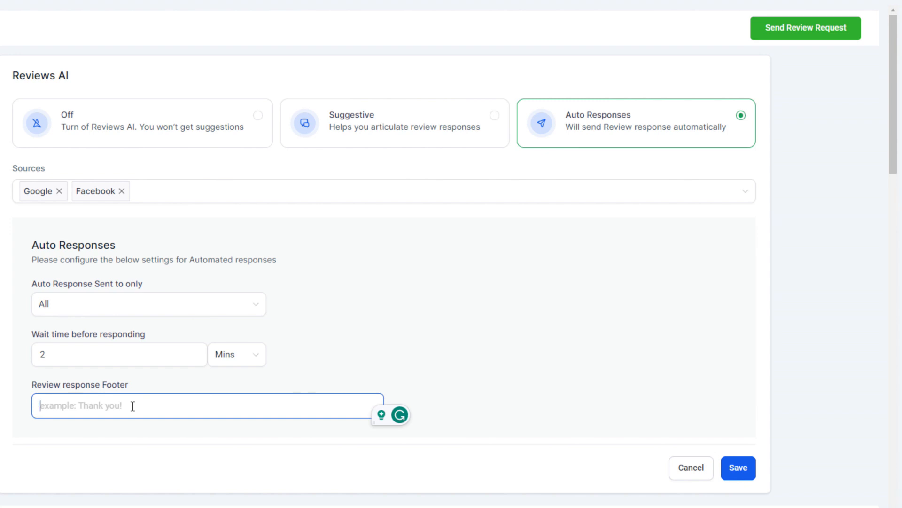
{"action": "left_click", "coordinate": [742, 469]}
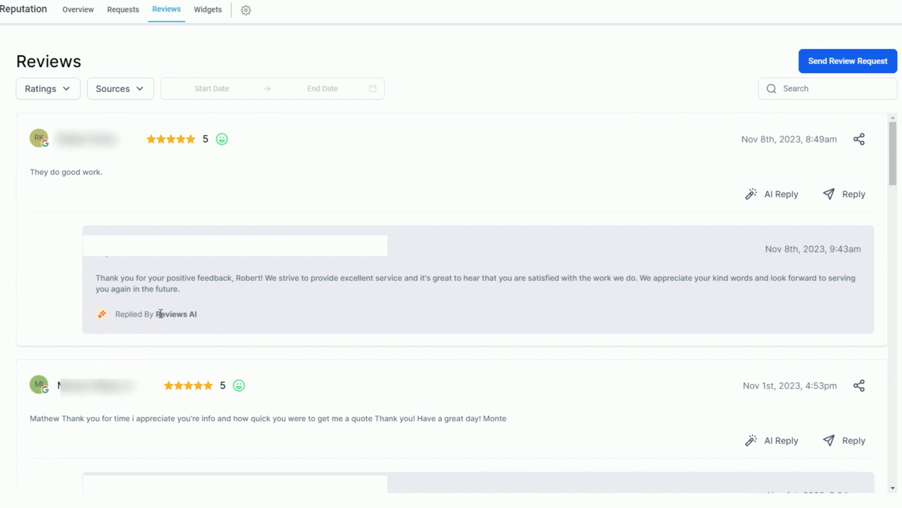
{"action": "left_click_drag", "start_coordinate": [210, 316], "coordinate": [70, 320]}
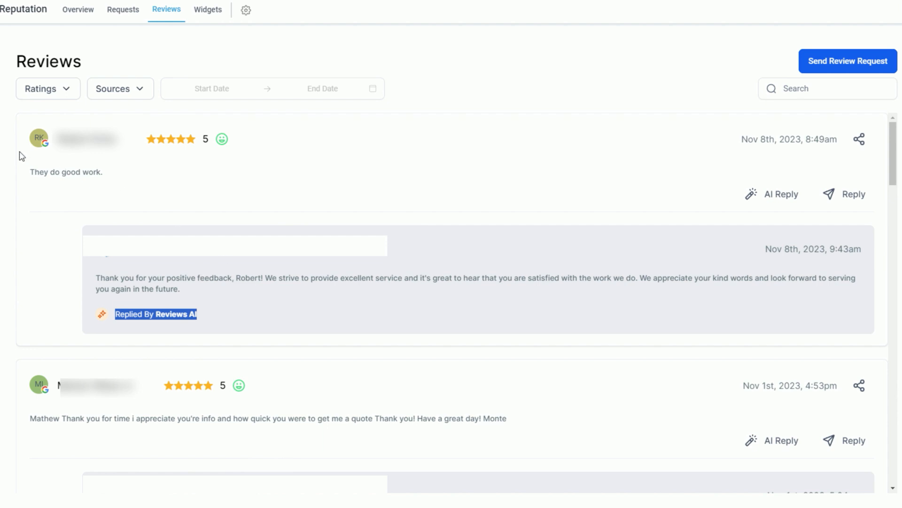
{"action": "left_click", "coordinate": [125, 141]}
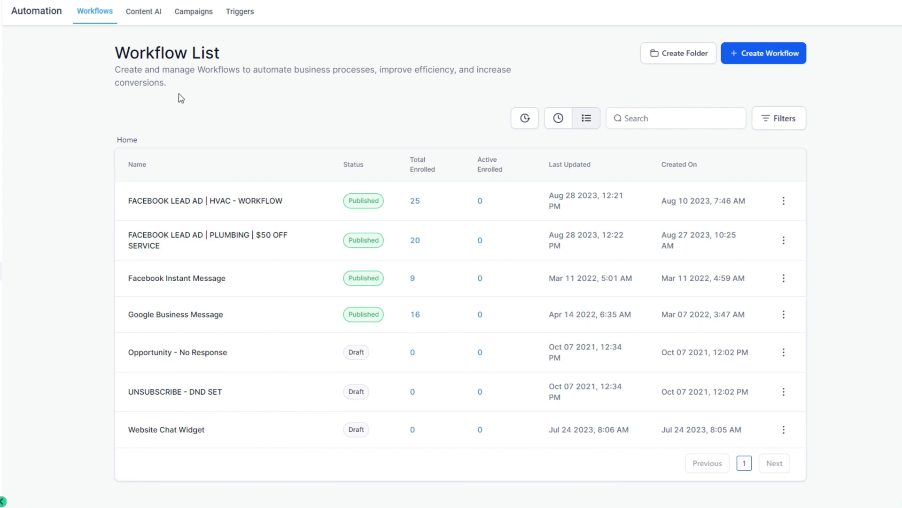
Step: Create a new automation workflow from the Recipe - Send Review Request template
{"action": "left_click", "coordinate": [770, 62]}
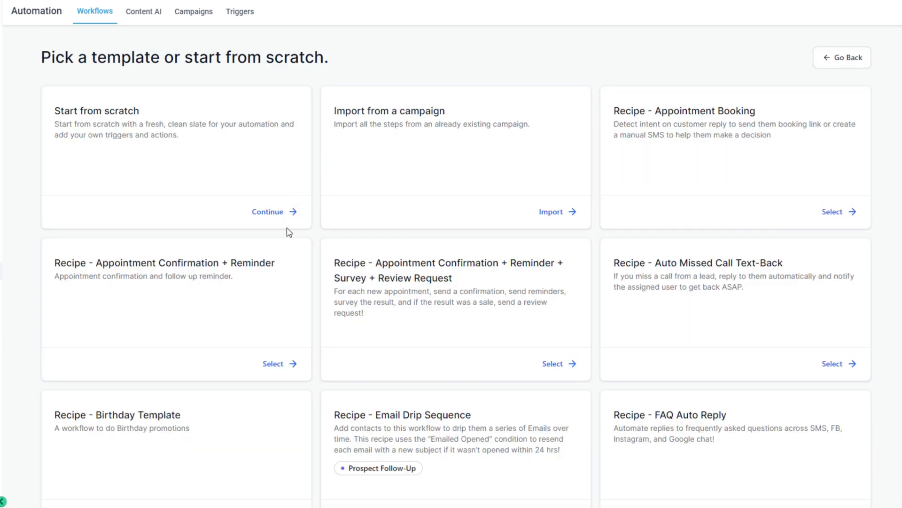
{"action": "scroll", "coordinate": [226, 296], "scroll_direction": "down", "scroll_amount": 10}
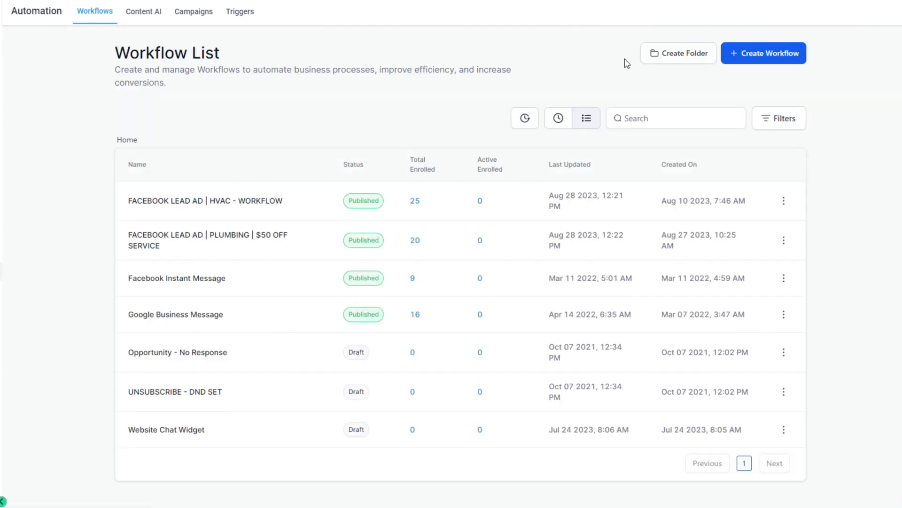
{"action": "left_click", "coordinate": [765, 64]}
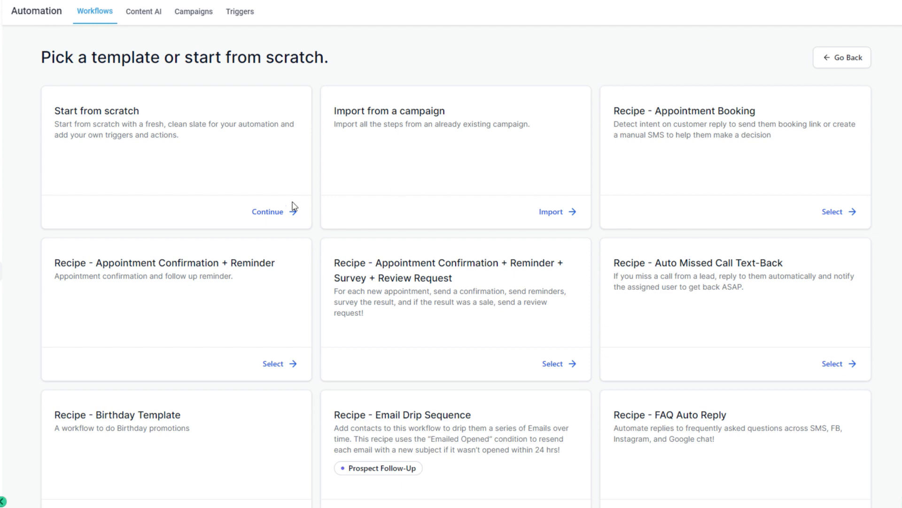
{"action": "scroll", "coordinate": [200, 279], "scroll_direction": "down", "scroll_amount": 14}
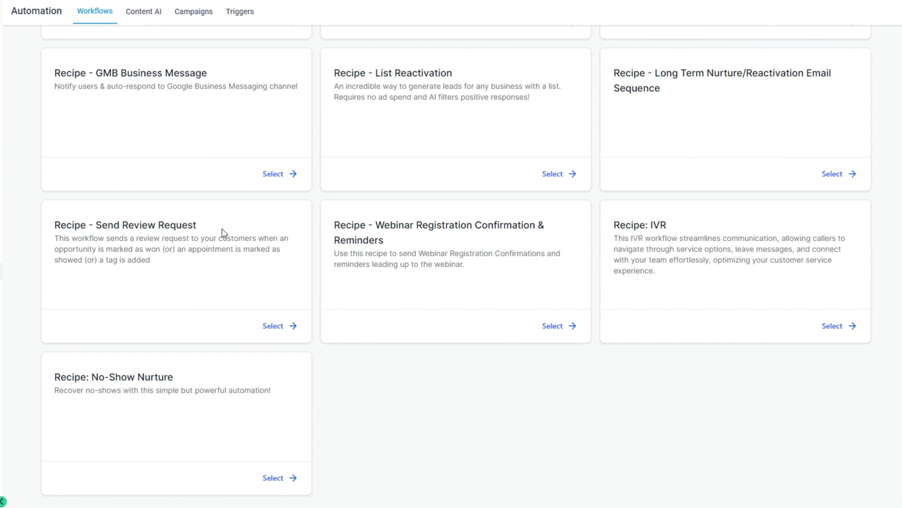
{"action": "left_click", "coordinate": [274, 330]}
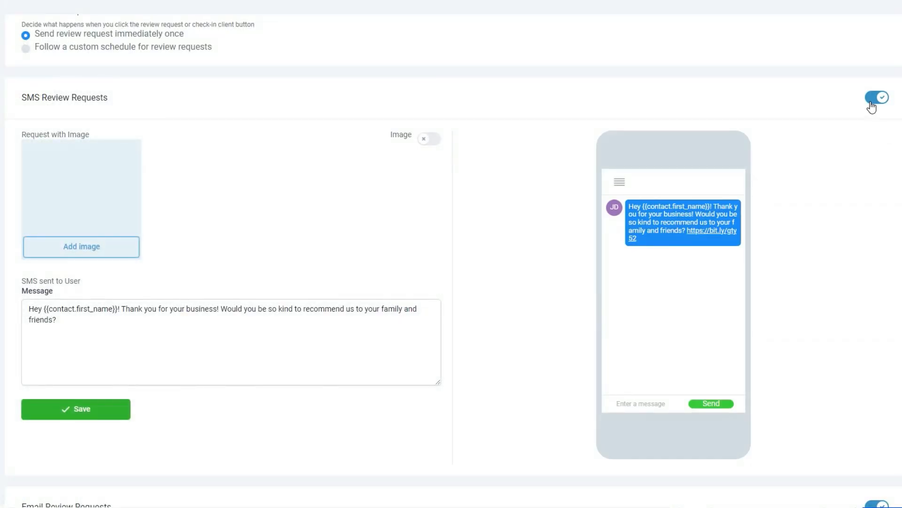
Step: Switch the SMS and email review requests off and back on in the reputation settings
{"action": "left_click", "coordinate": [875, 100]}
{"action": "left_click", "coordinate": [879, 98]}
{"action": "scroll", "coordinate": [465, 268], "scroll_direction": "down", "scroll_amount": 9}
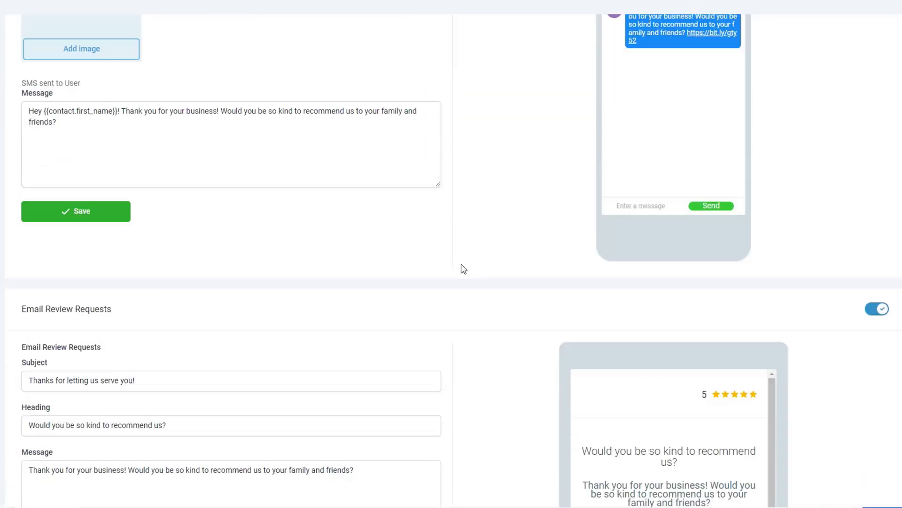
{"action": "scroll", "coordinate": [654, 232], "scroll_direction": "up", "scroll_amount": 1}
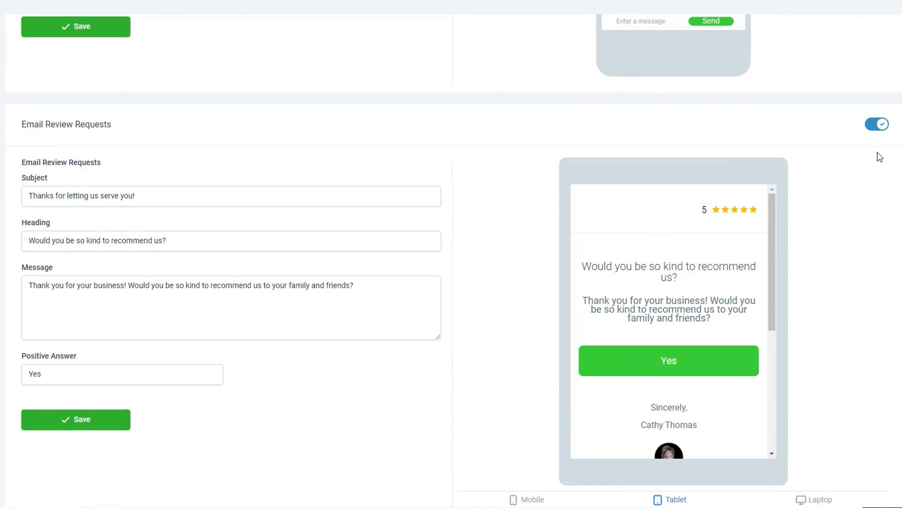
{"action": "left_click", "coordinate": [877, 125]}
{"action": "left_click", "coordinate": [879, 127]}
{"action": "scroll", "coordinate": [877, 146], "scroll_direction": "up", "scroll_amount": 8}
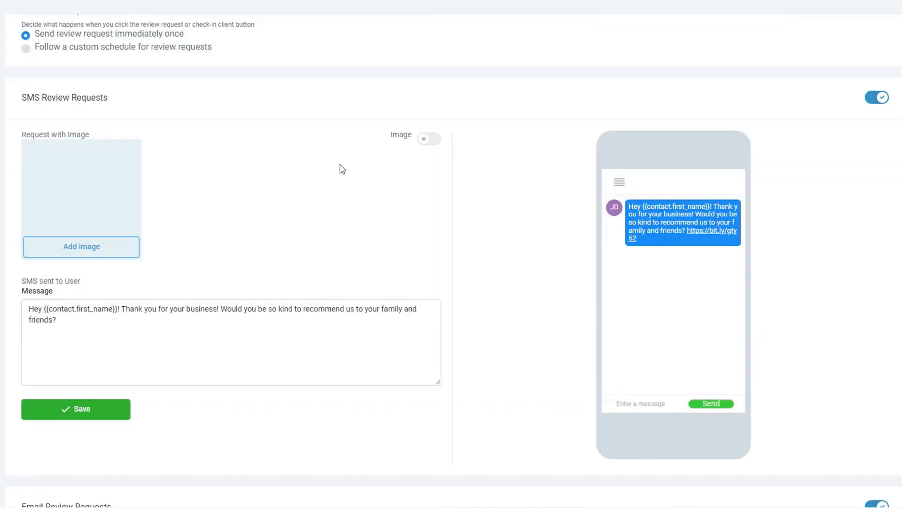
{"action": "left_click", "coordinate": [877, 98]}
{"action": "left_click", "coordinate": [878, 99]}
{"action": "scroll", "coordinate": [461, 268], "scroll_direction": "down", "scroll_amount": 5}
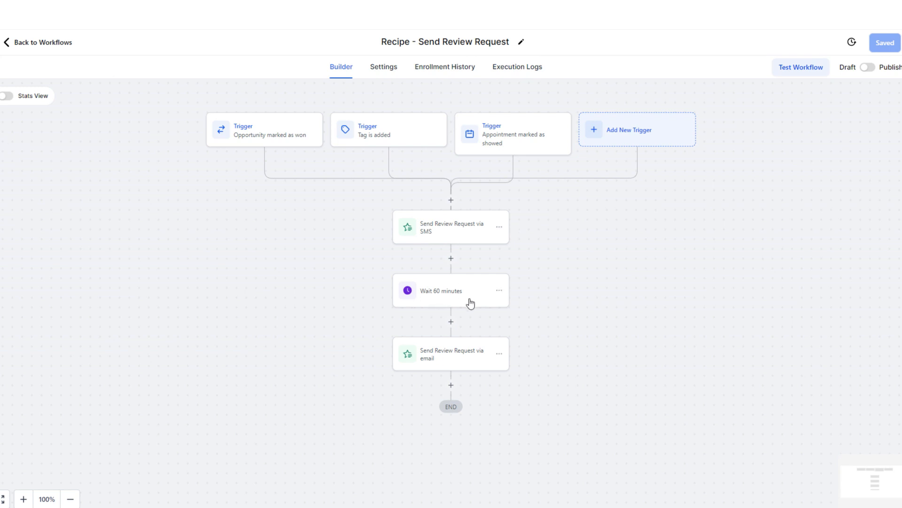
Step: Check the review type of the workflow's Send Review Request via email action and close its settings
{"action": "left_click", "coordinate": [453, 358]}
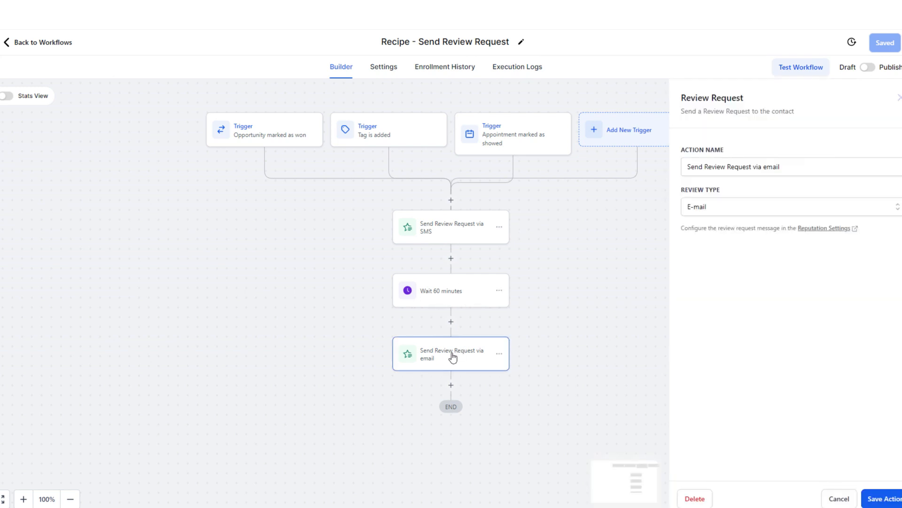
{"action": "left_click", "coordinate": [584, 249]}
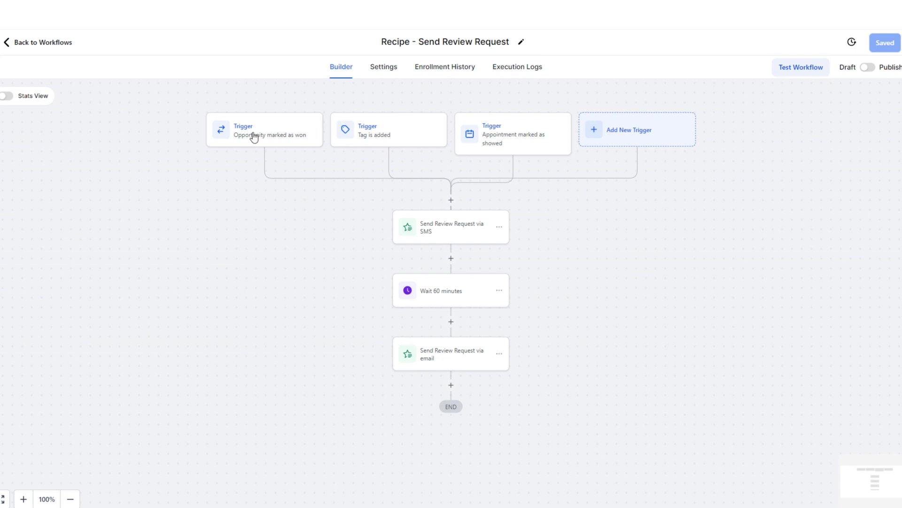